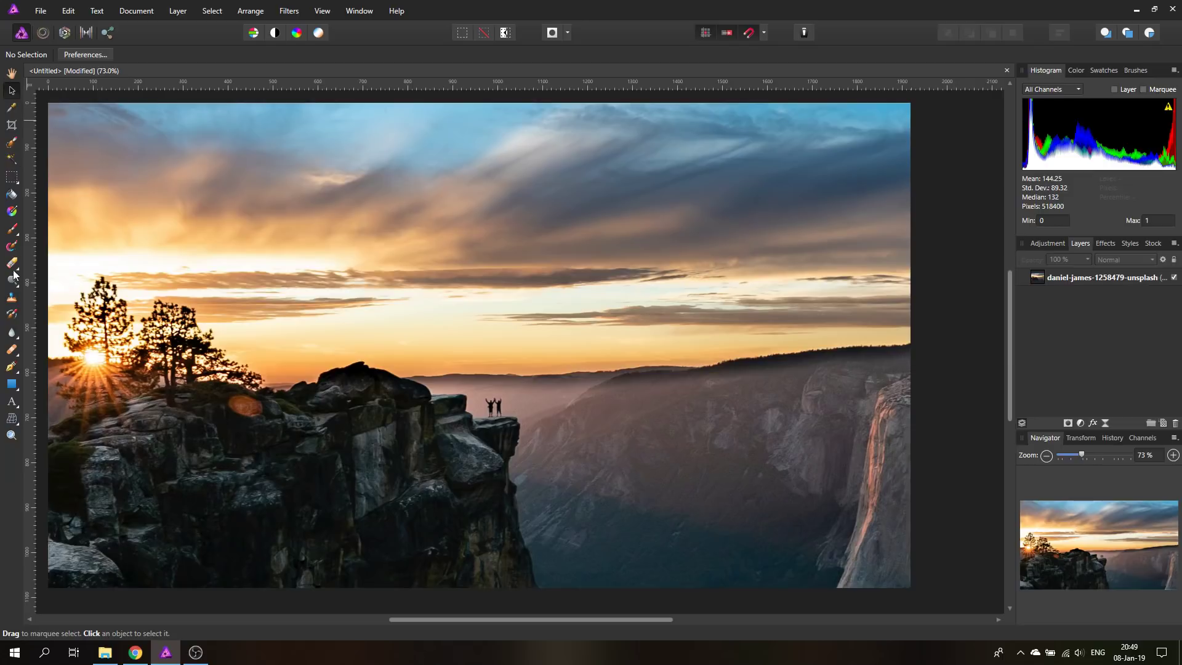
- Inspect the grouped tool flyouts for the paint brush, dodge, eraser and blur brushes
left_click(19, 236)
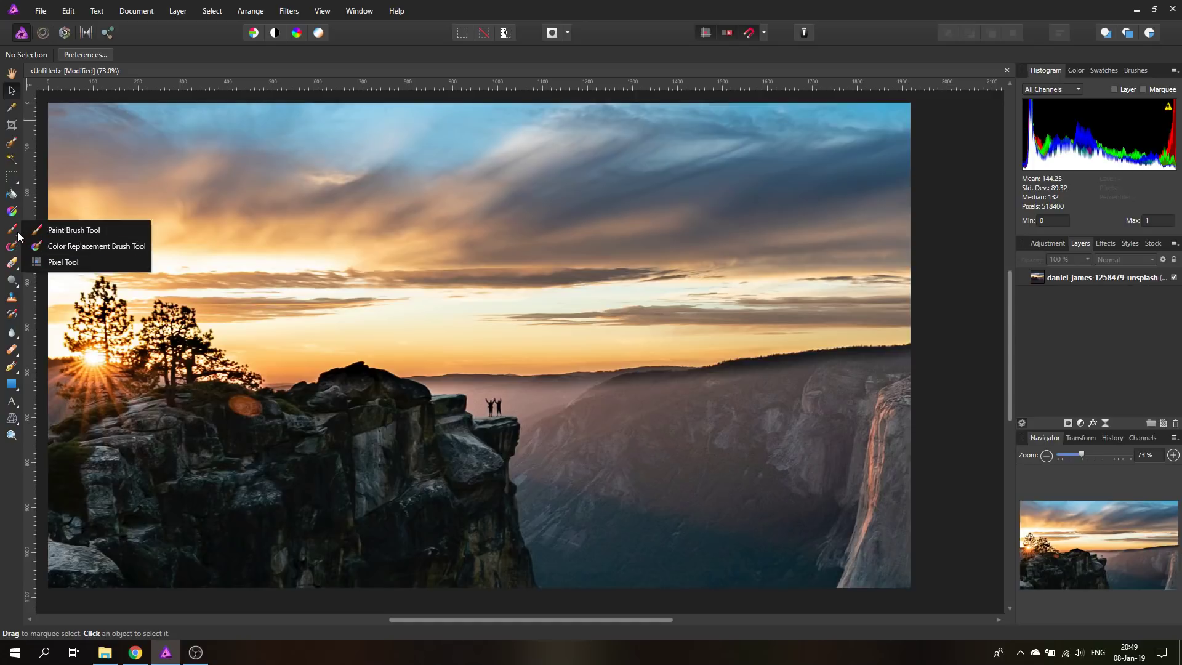
left_click(17, 276)
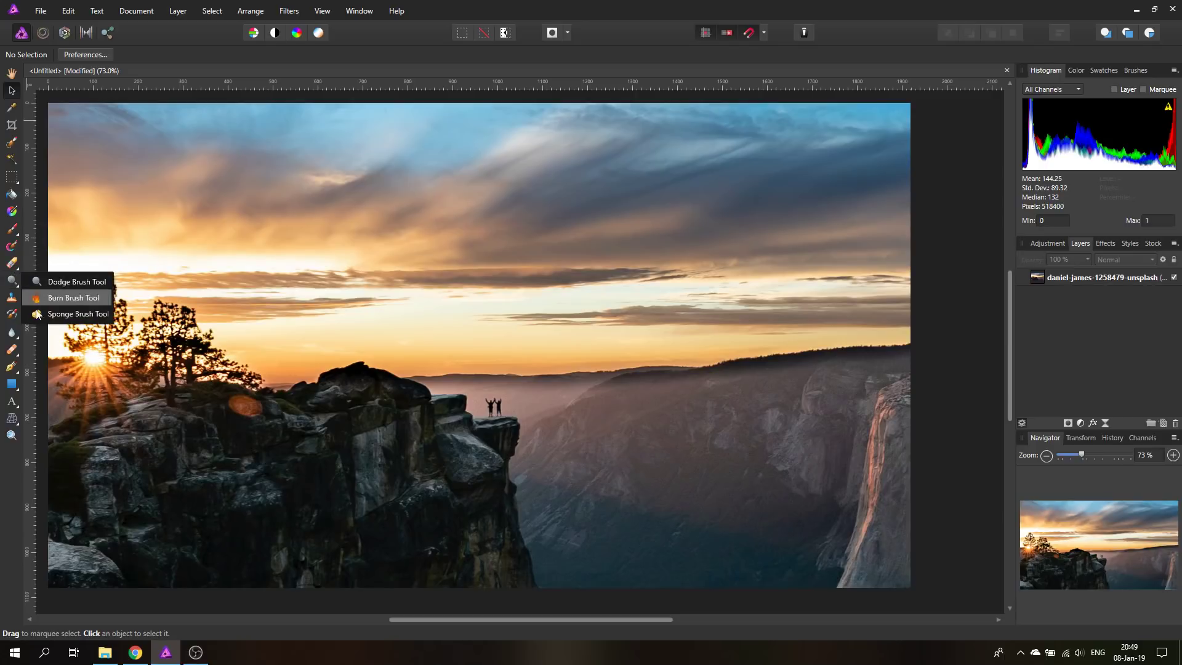
left_click(17, 271)
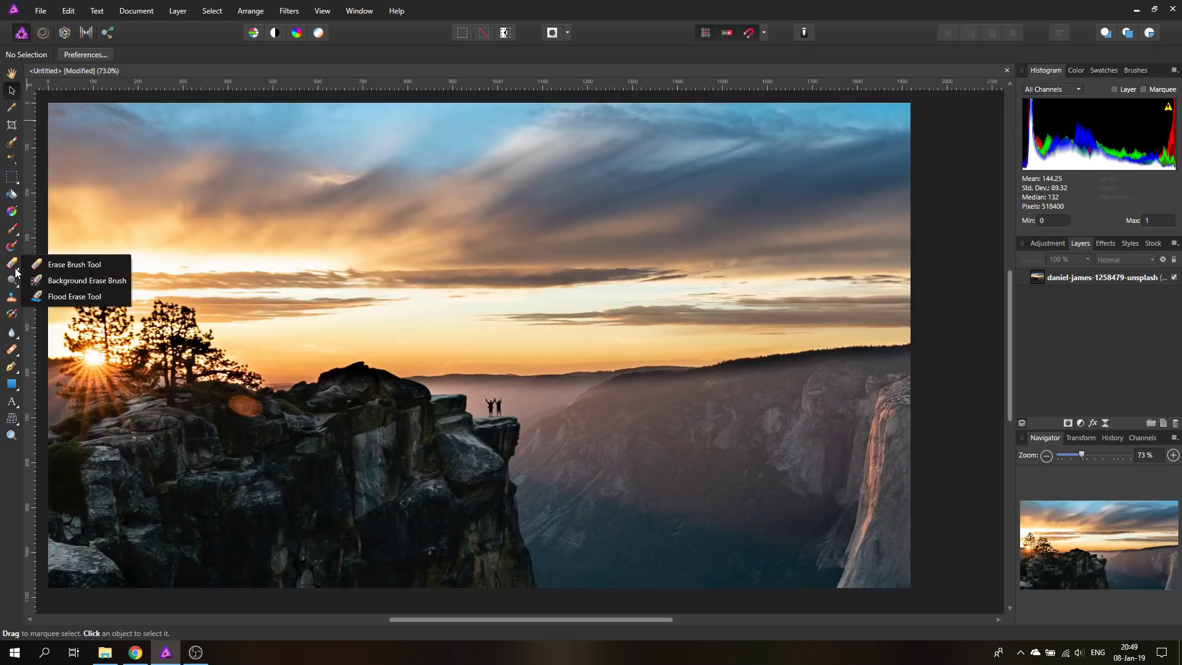
left_click(15, 333)
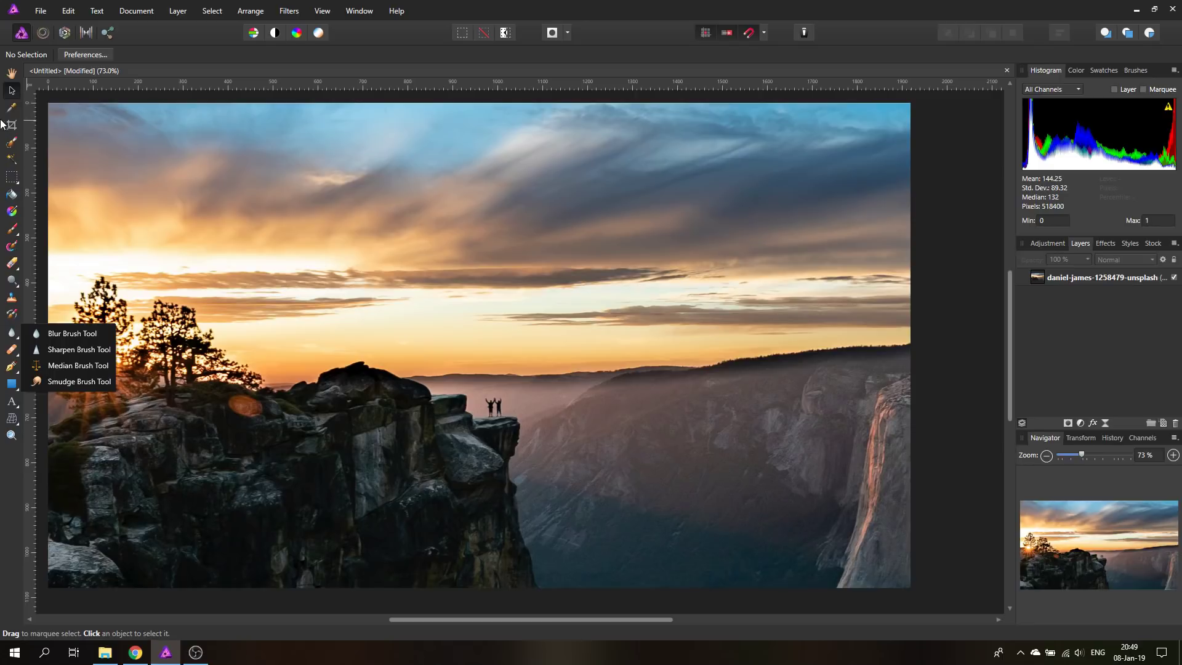
left_click(5, 471)
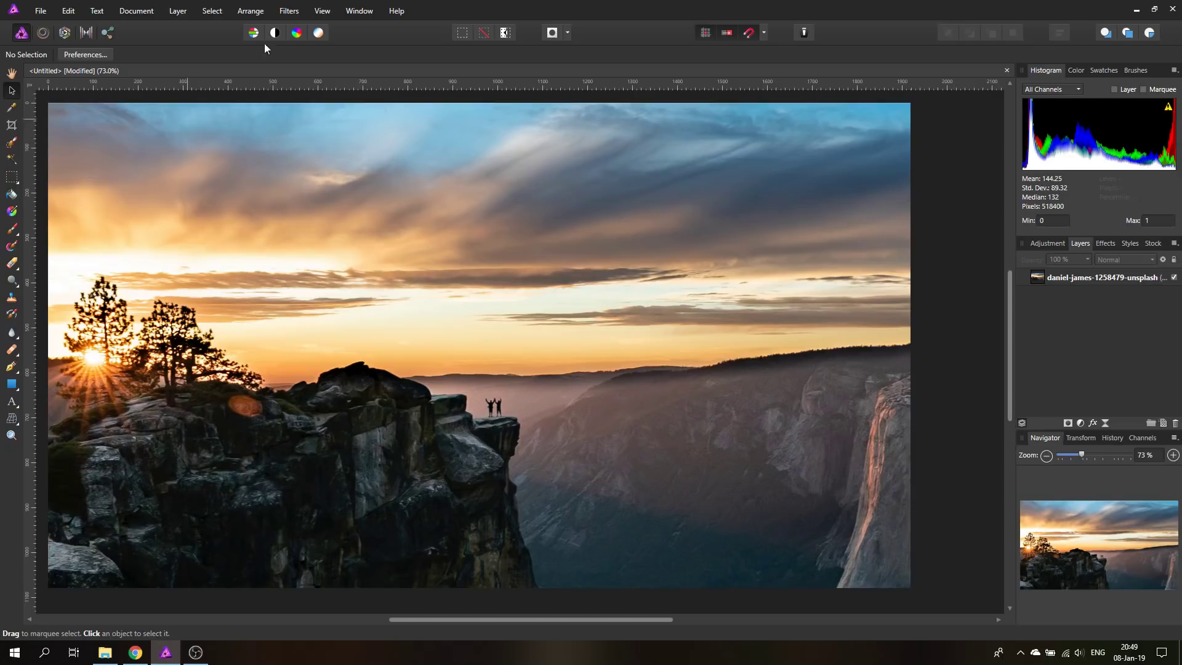
- Open View > Customize Tools, then briefly browse the Filters > Noise menu and dismiss it
left_click(320, 17)
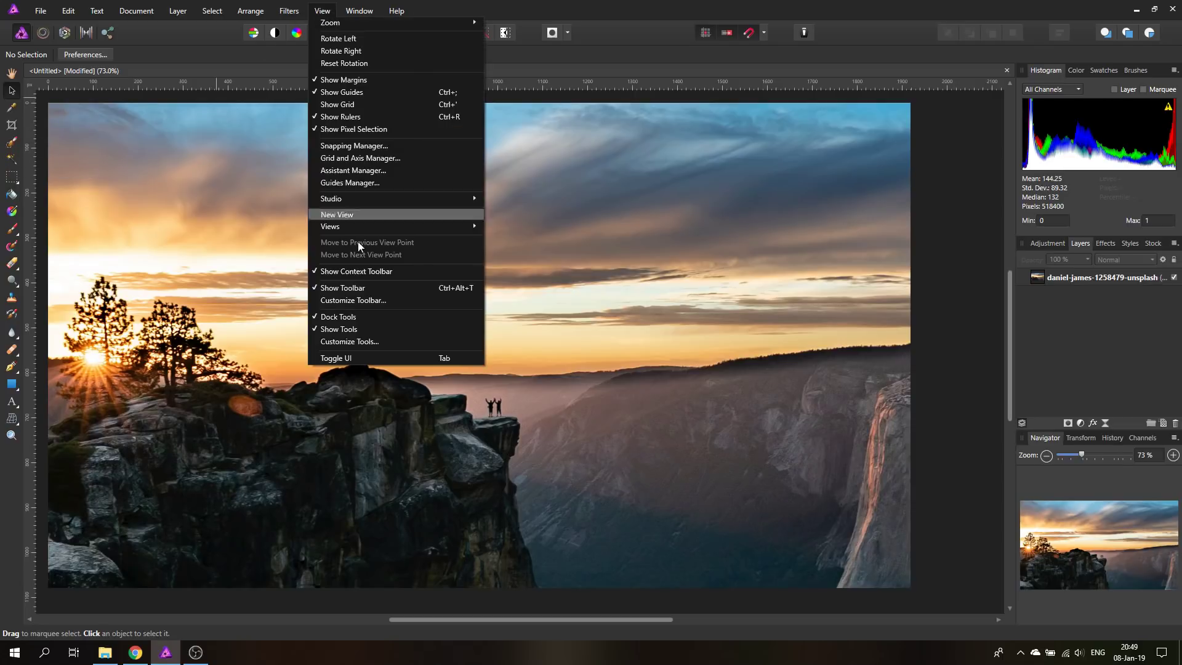
left_click(360, 341)
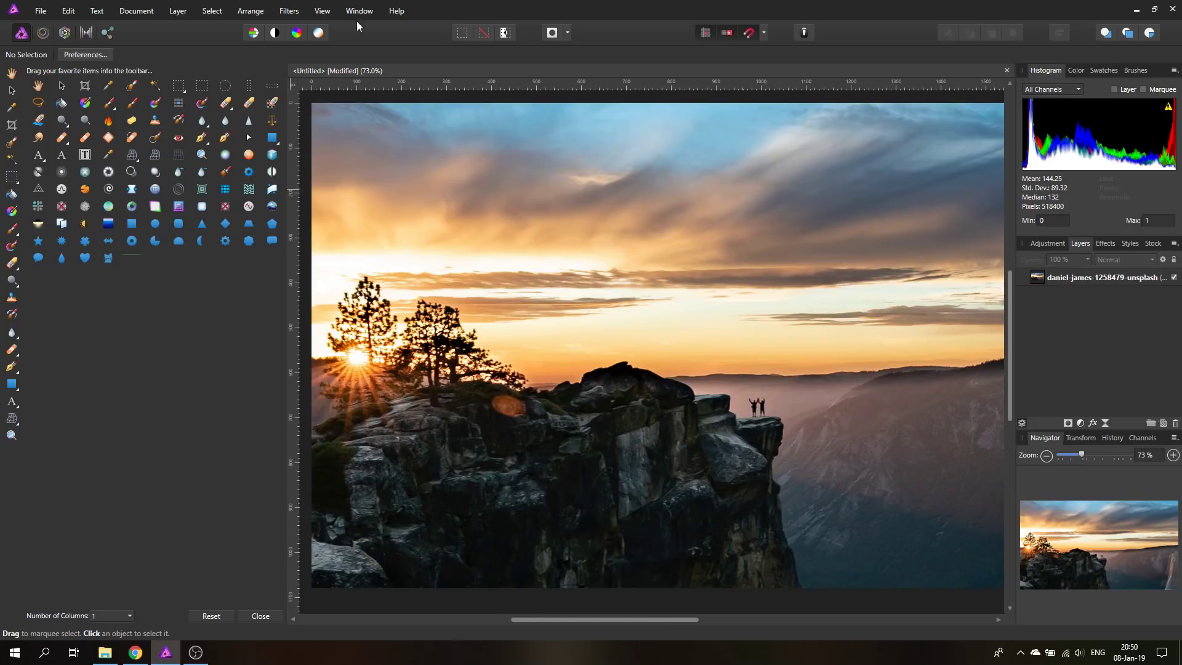
left_click(295, 12)
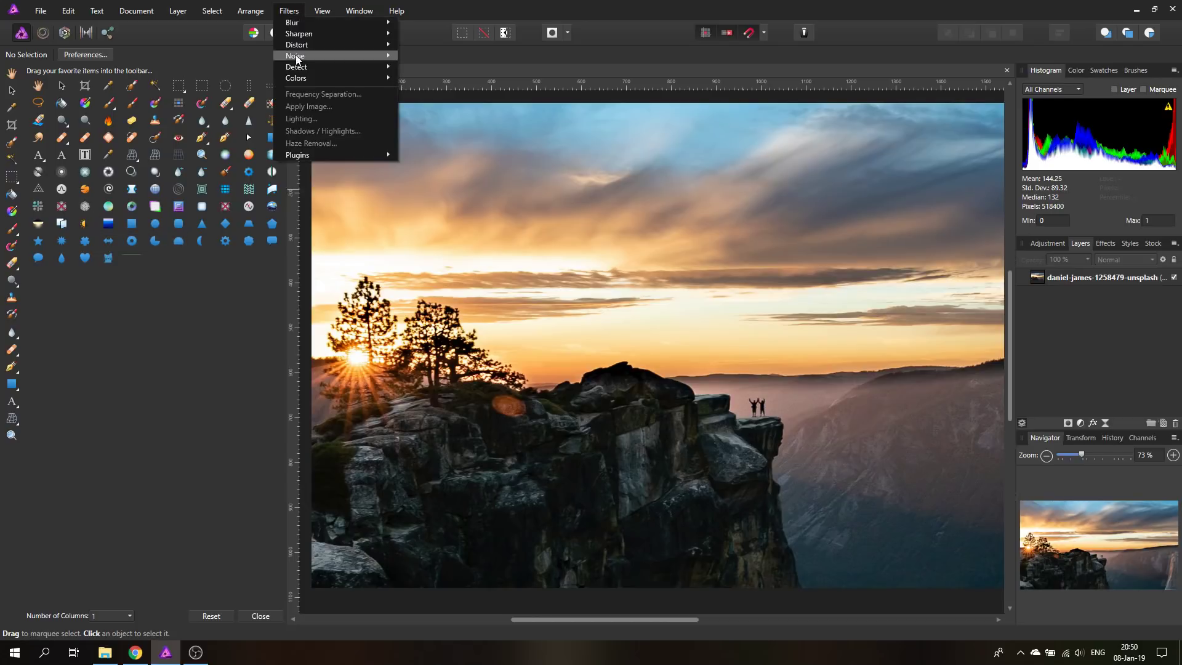
mouse_move(296, 57)
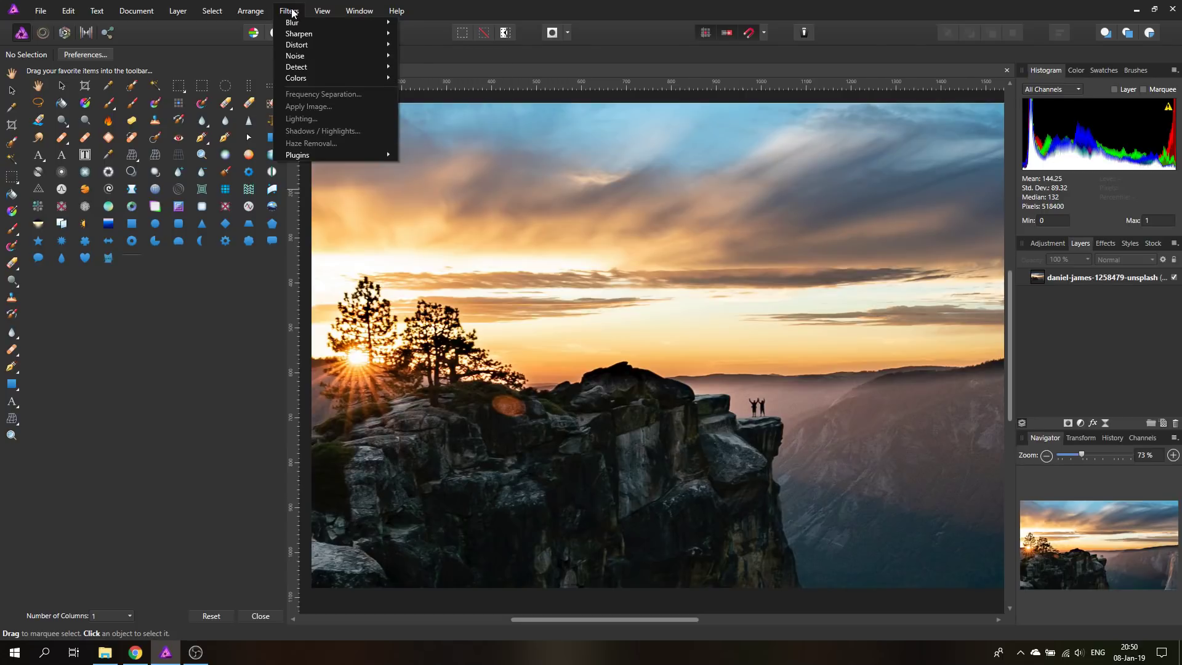
key("Escape")
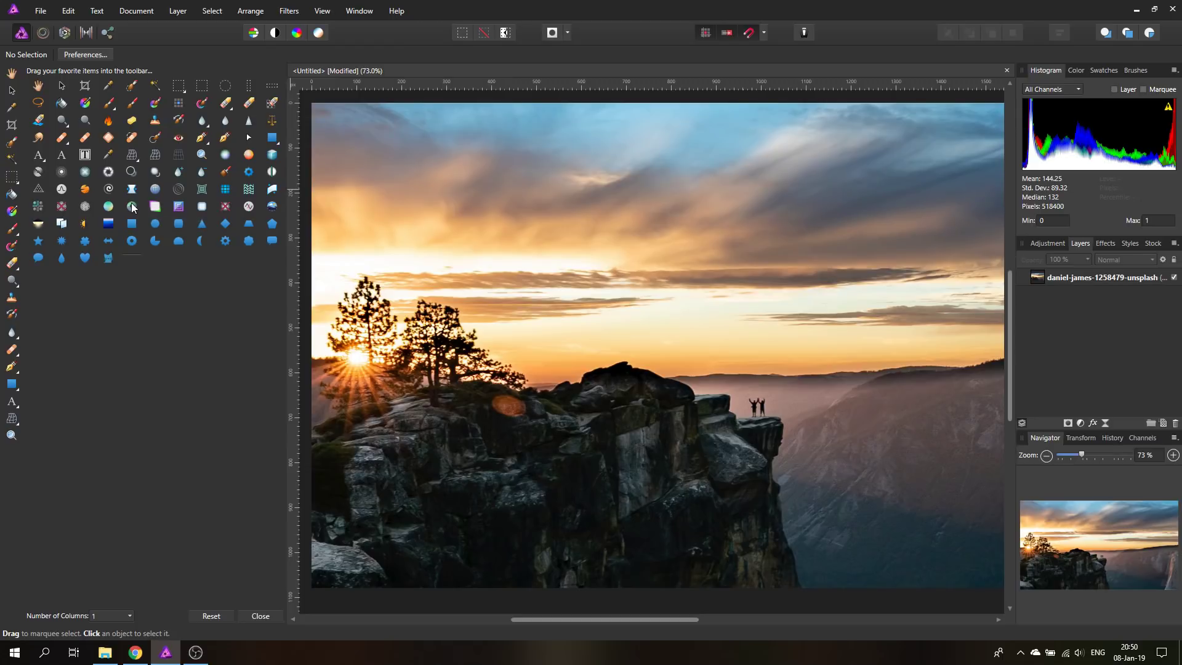
- Add Perlin Noise and a second tool to the tool column, move both higher, and remove Flood Fill
left_click_drag(132, 210, 14, 460)
left_click_drag(12, 490, 13, 483)
left_click_drag(12, 456, 12, 92)
left_click_drag(15, 159, 13, 131)
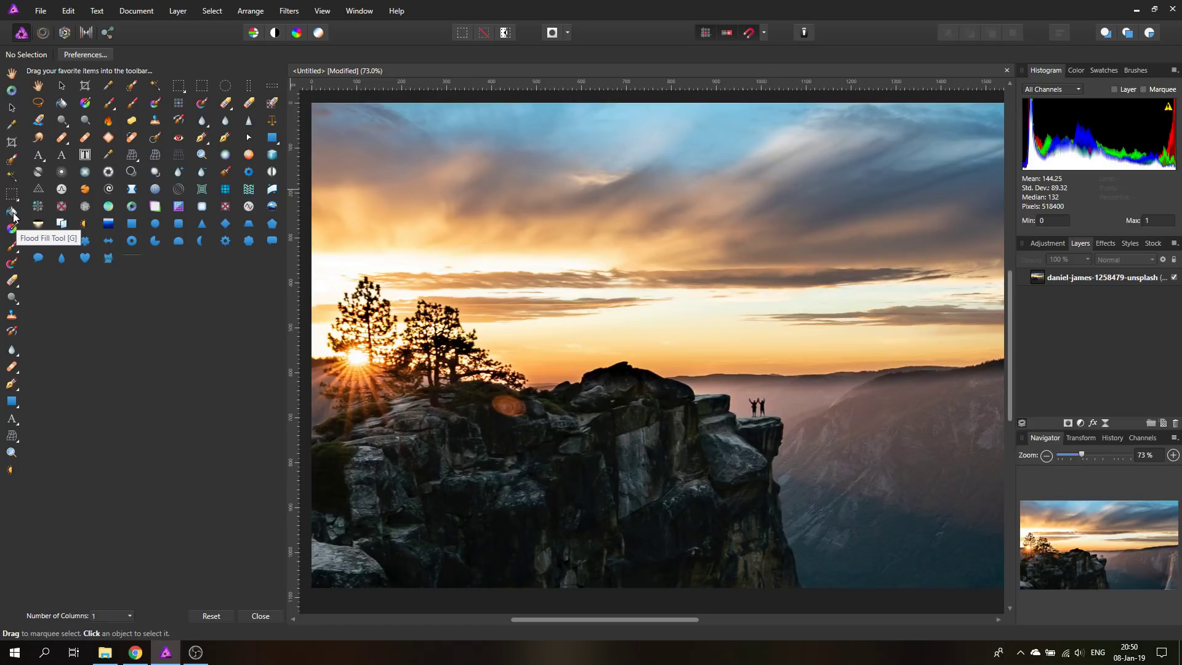
left_click_drag(13, 215, 120, 290)
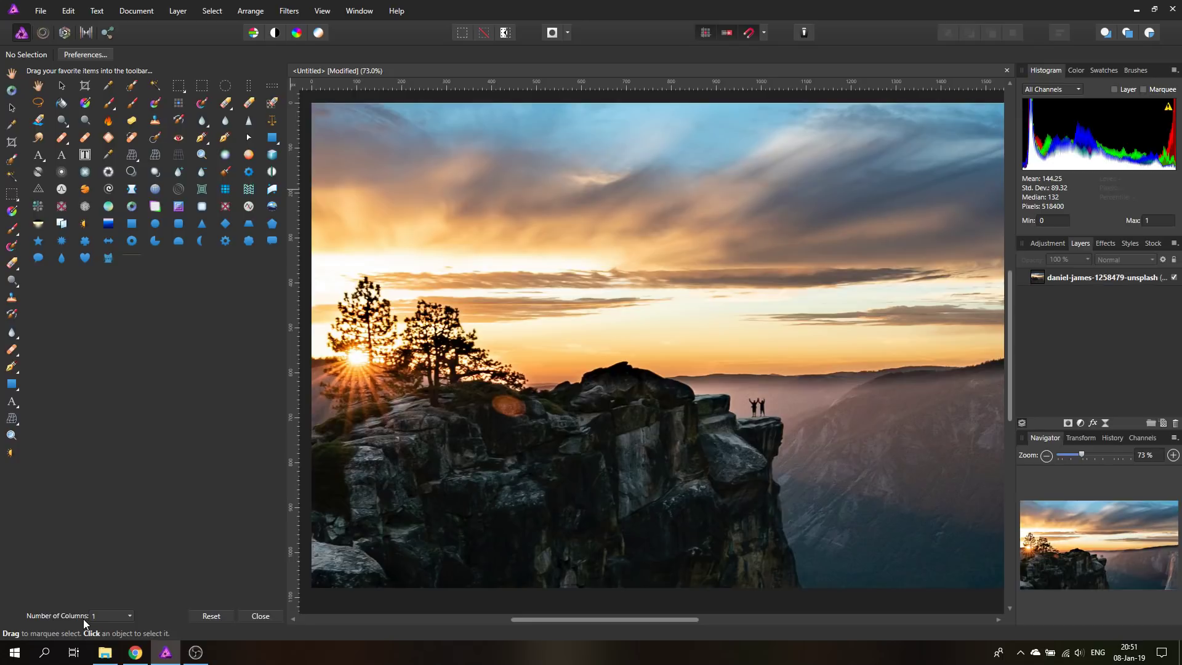
- Switch the tool layout to 2 columns, then to 8 columns, and close the customization panel
left_click(110, 616)
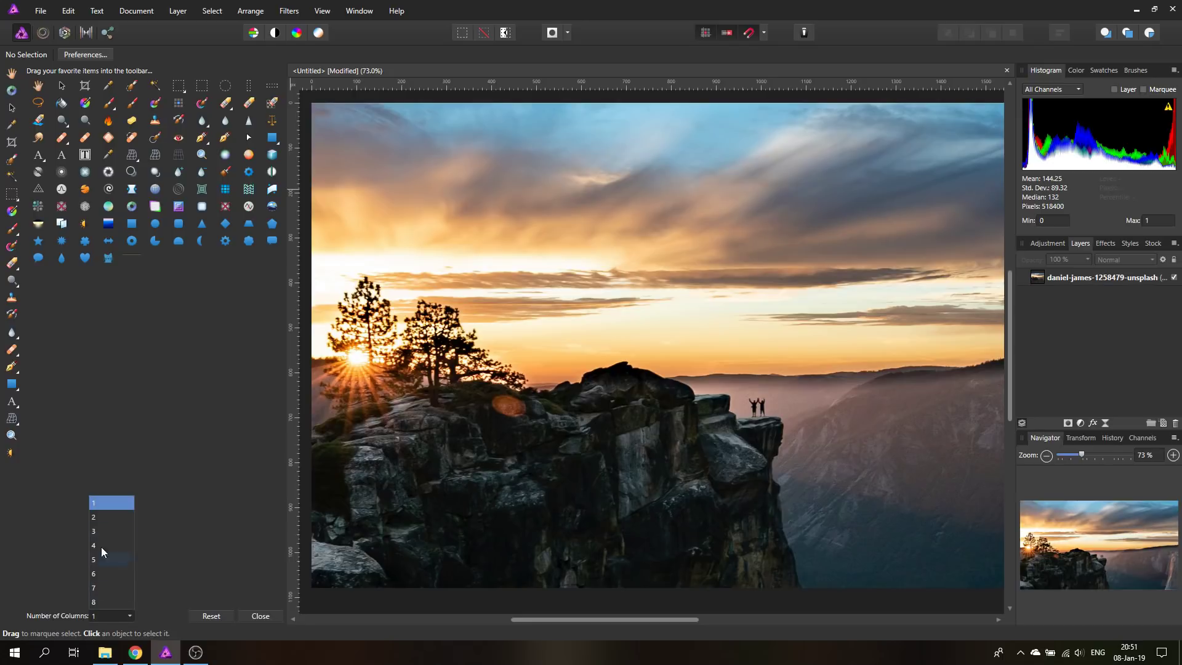
left_click(95, 518)
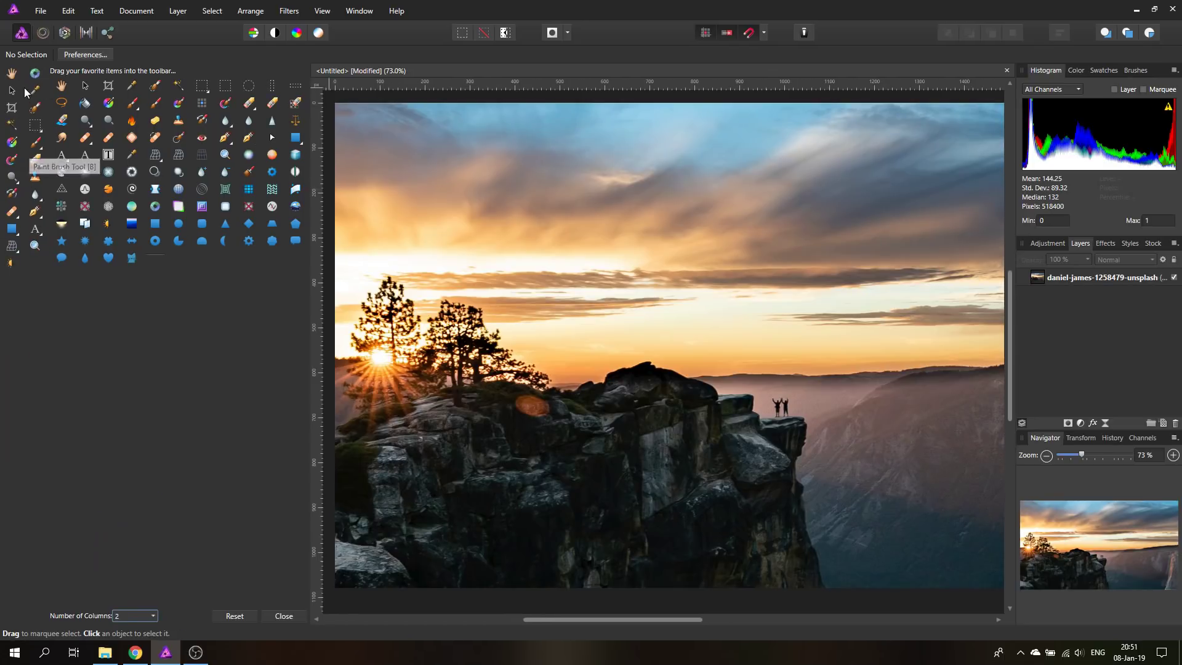
left_click(141, 617)
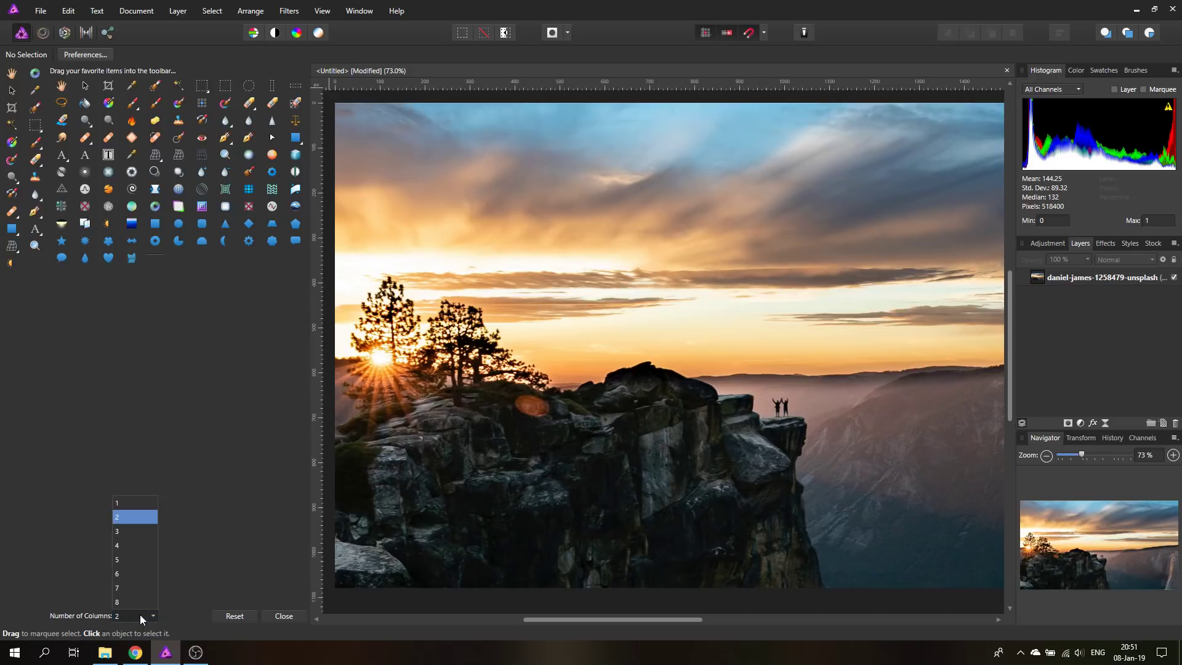
left_click(130, 602)
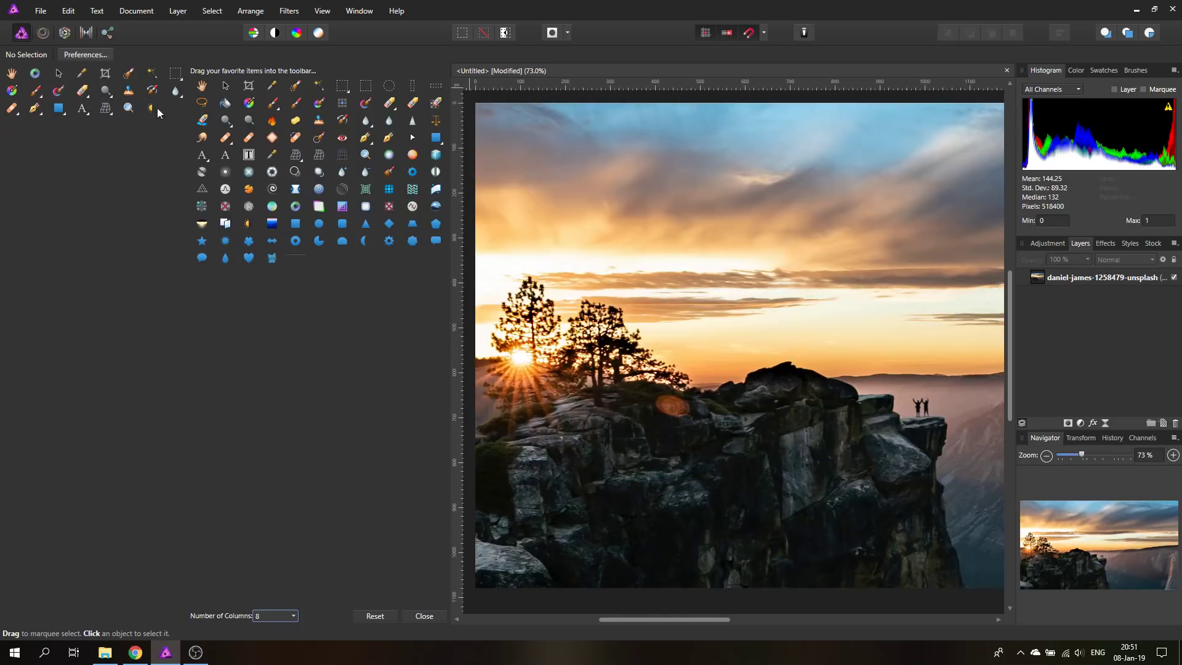
left_click(425, 616)
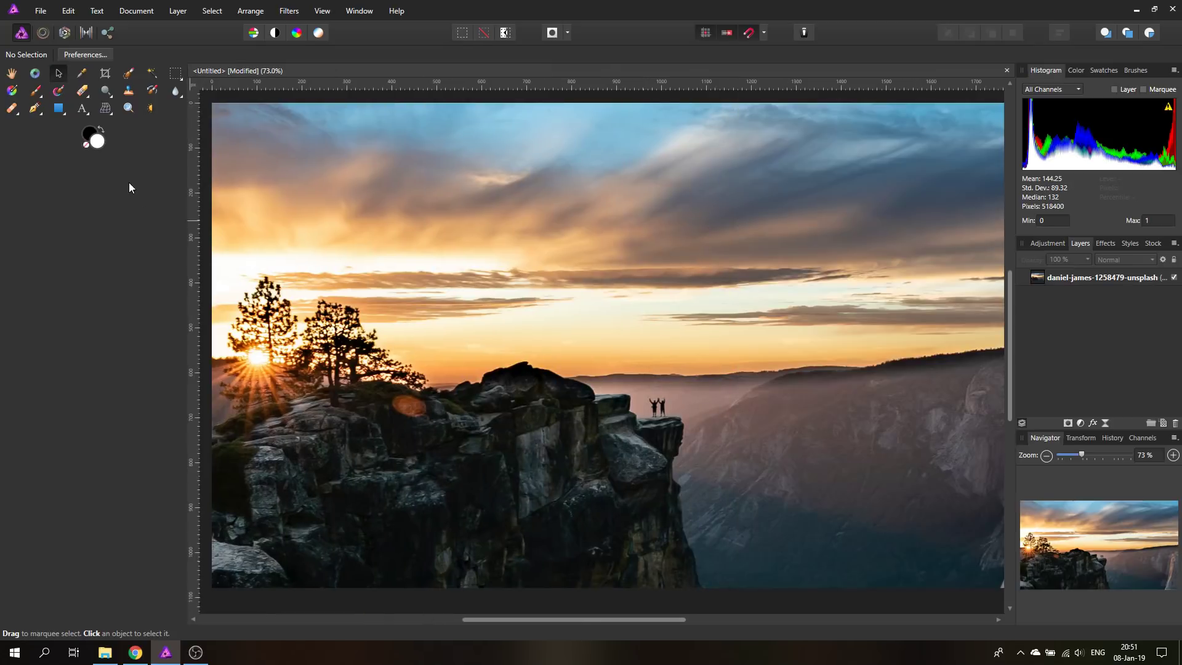
- Turn off View > Dock Tools and drag the floating Tools panel into place over the photo
left_click(323, 17)
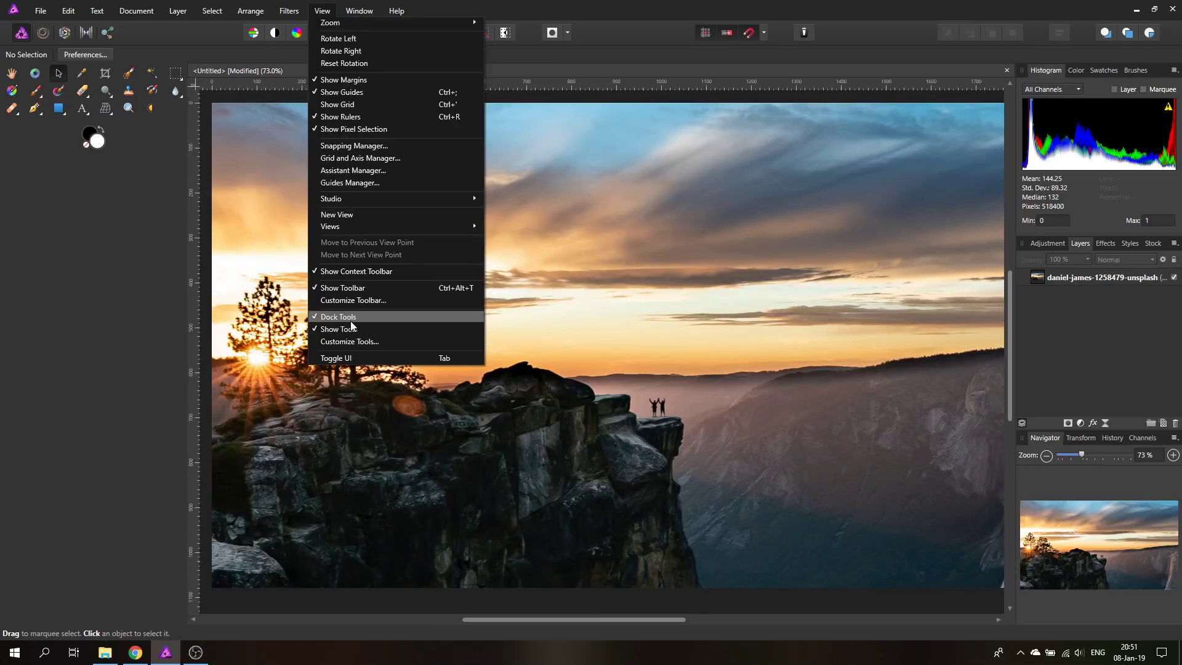
left_click(314, 318)
left_click_drag(144, 78, 680, 215)
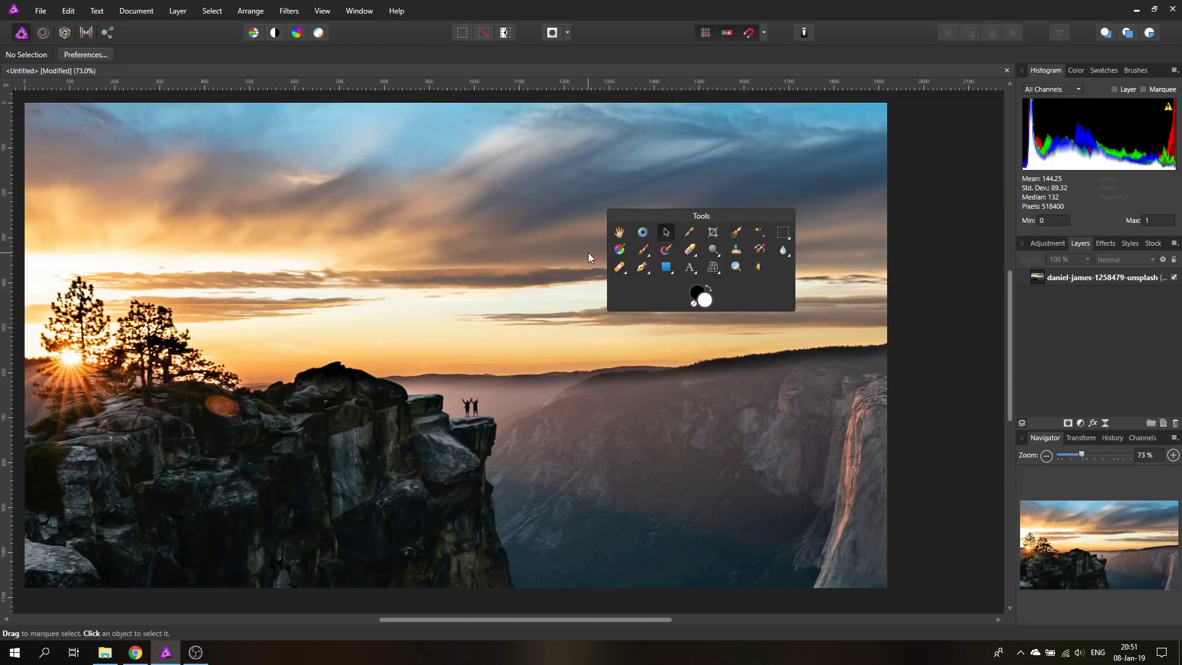
left_click_drag(645, 213, 575, 253)
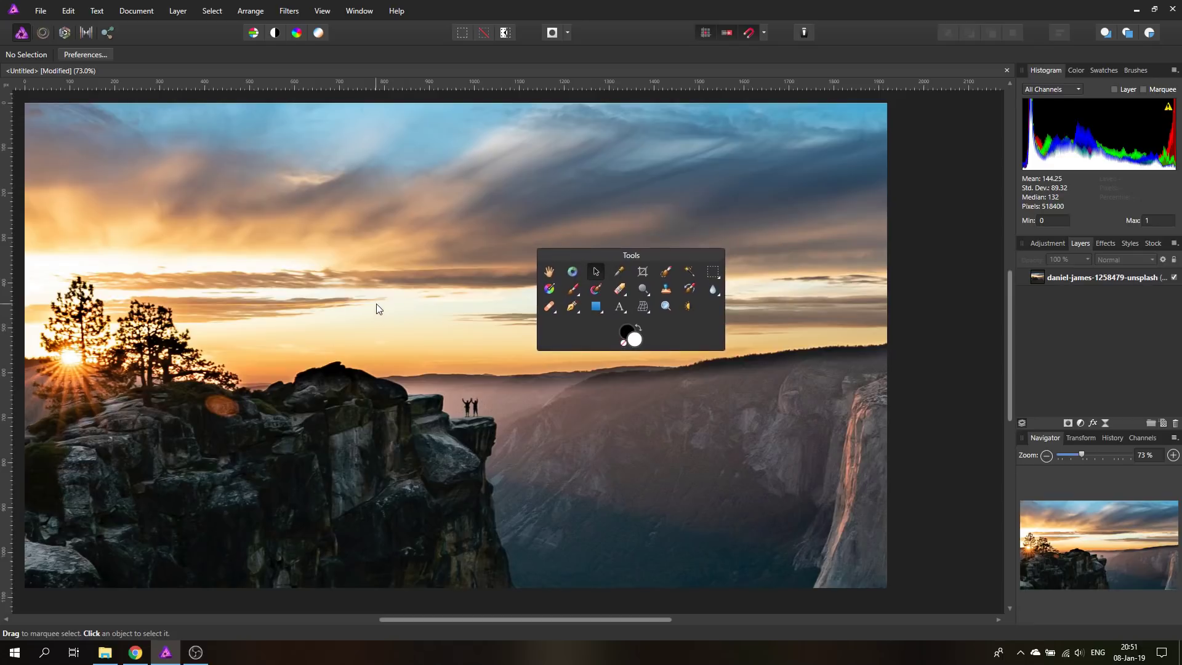
left_click_drag(576, 255, 470, 258)
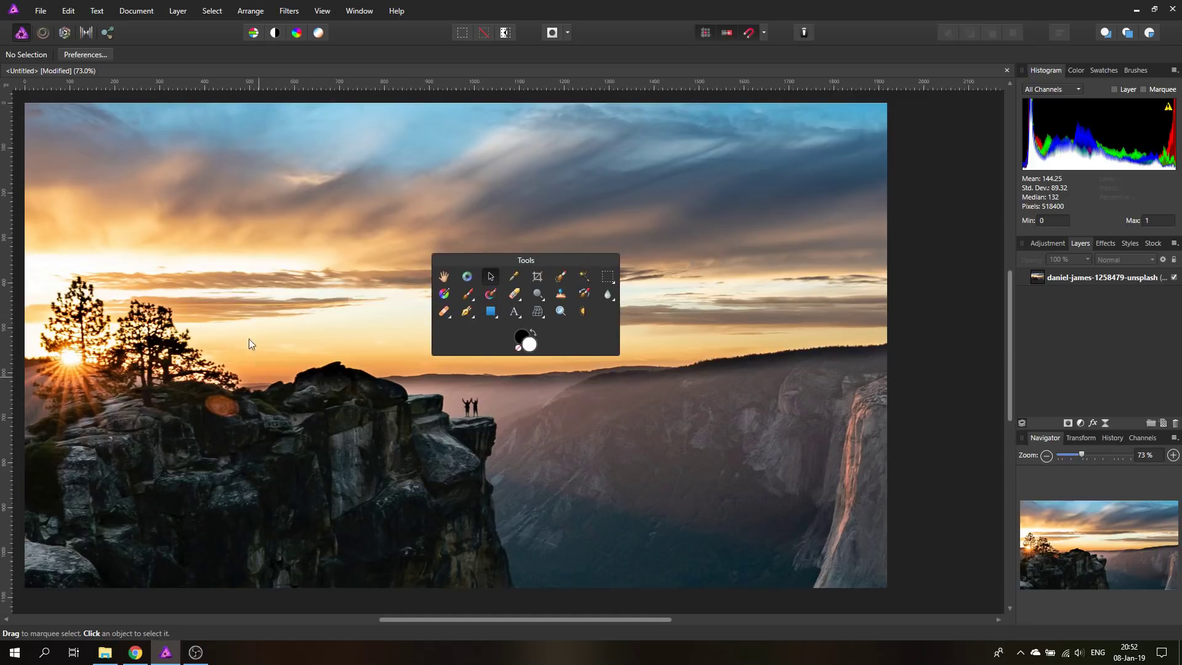
mouse_move(474, 256)
left_mouse_down()
mouse_move(571, 236)
mouse_move(489, 261)
left_mouse_up()
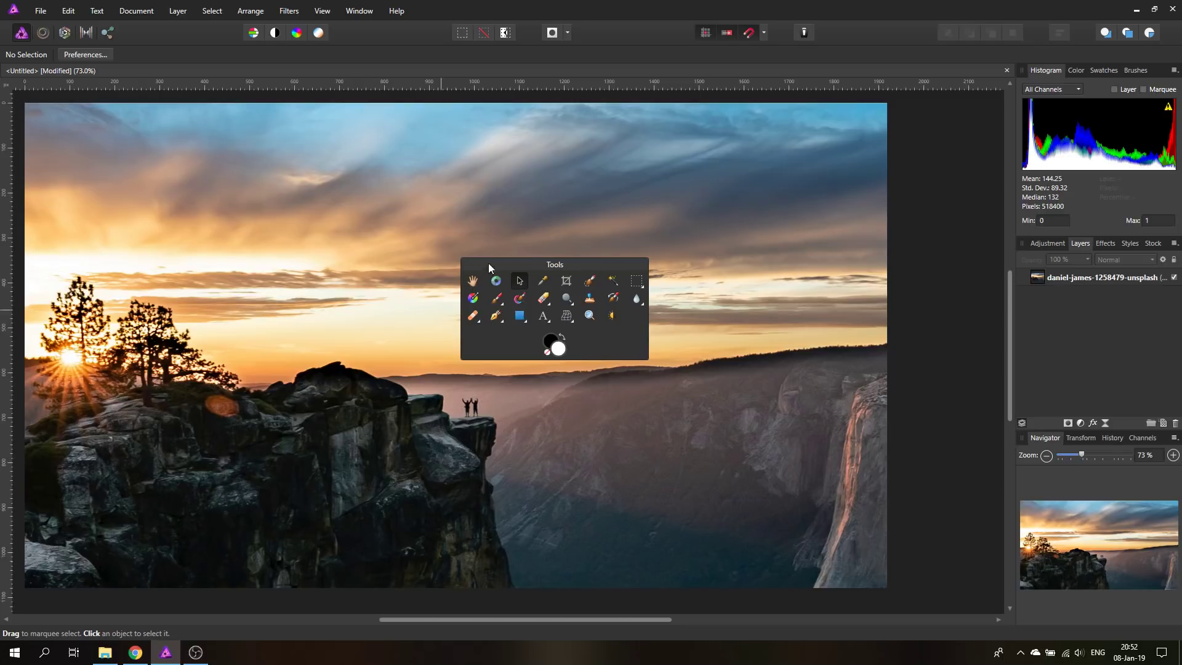
left_click_drag(493, 266, 523, 258)
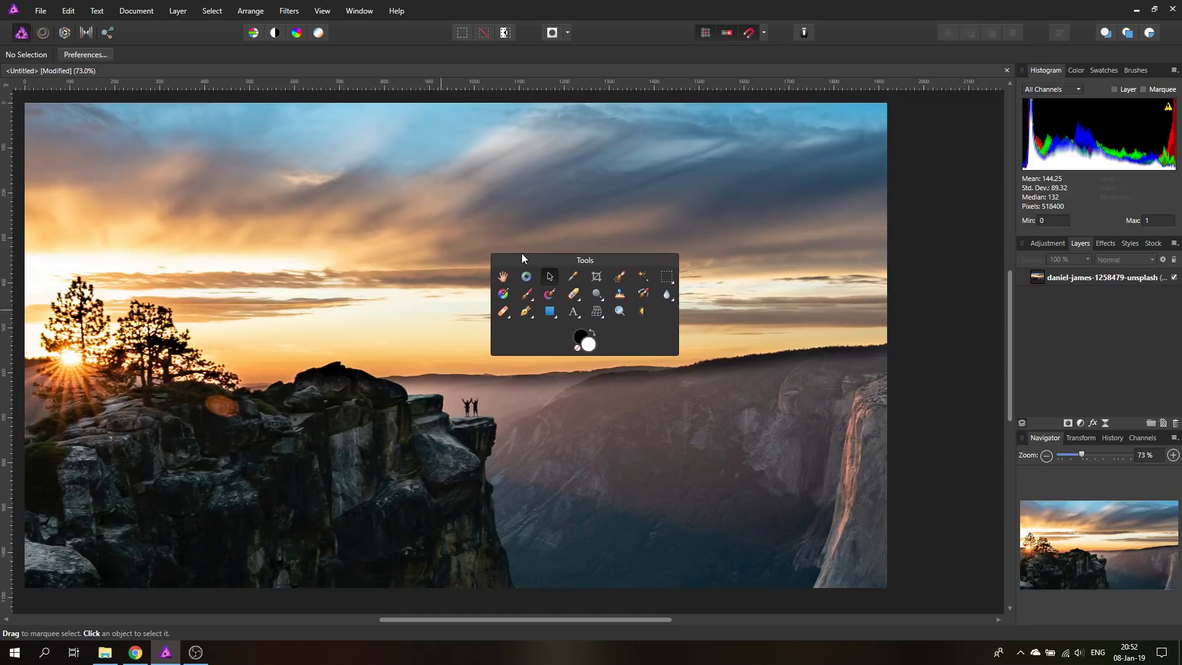
- Re-enable View > Dock Tools and reopen View > Customize Tools
left_click(331, 12)
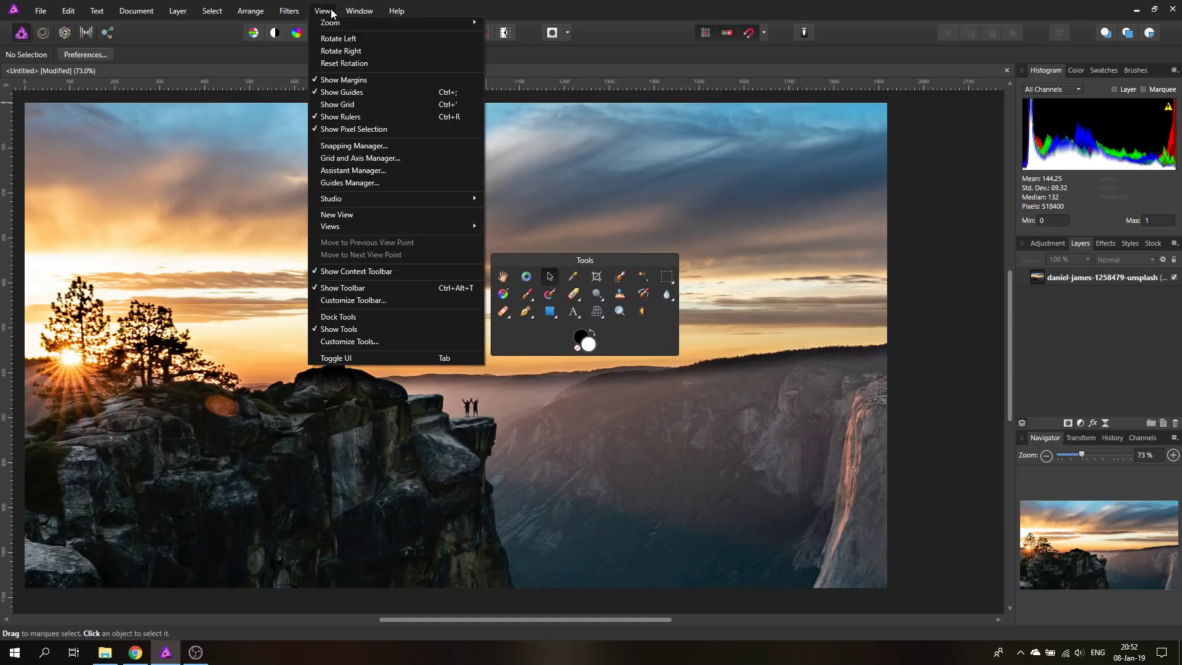
left_click(317, 317)
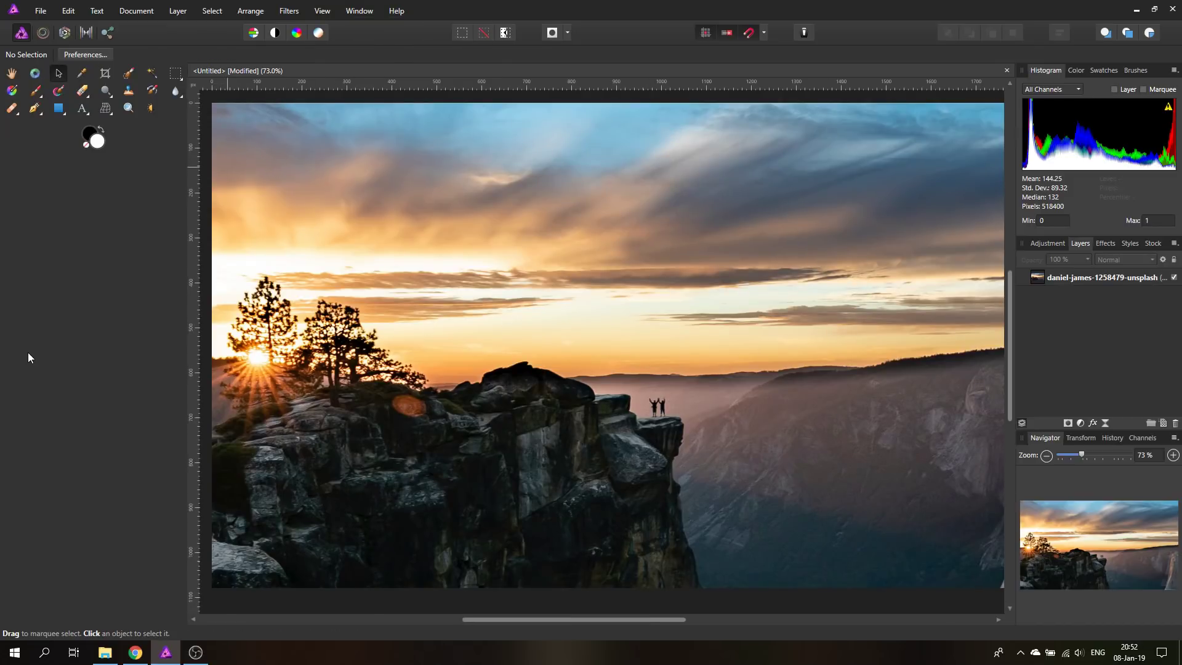
left_click(322, 13)
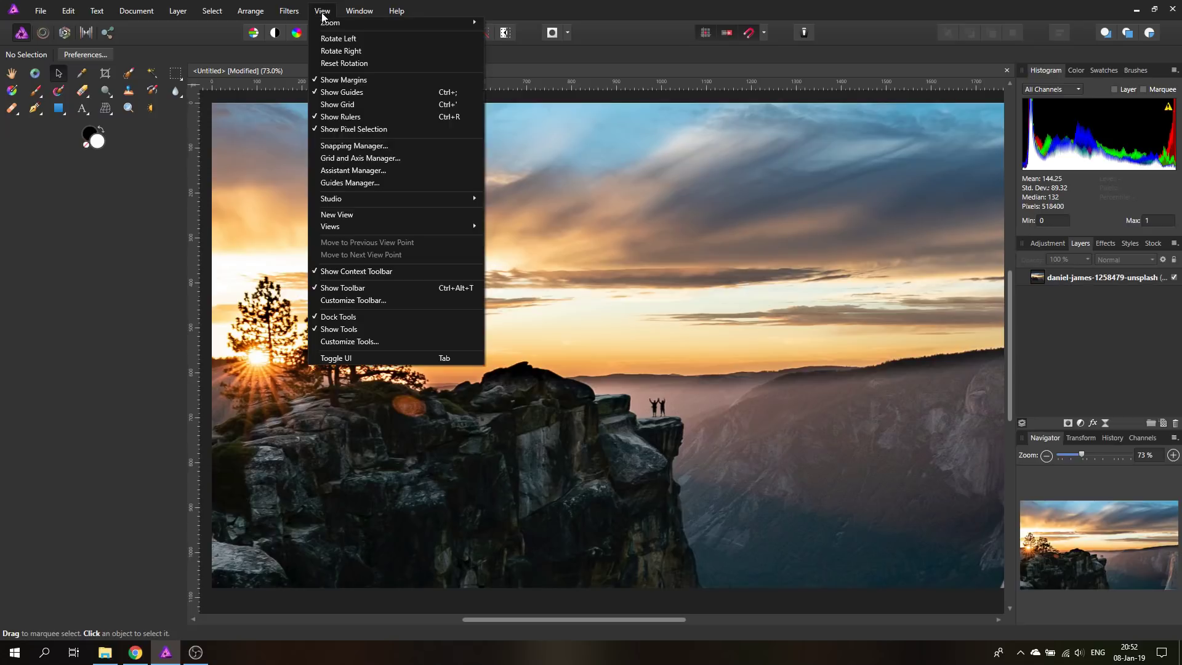
left_click(360, 342)
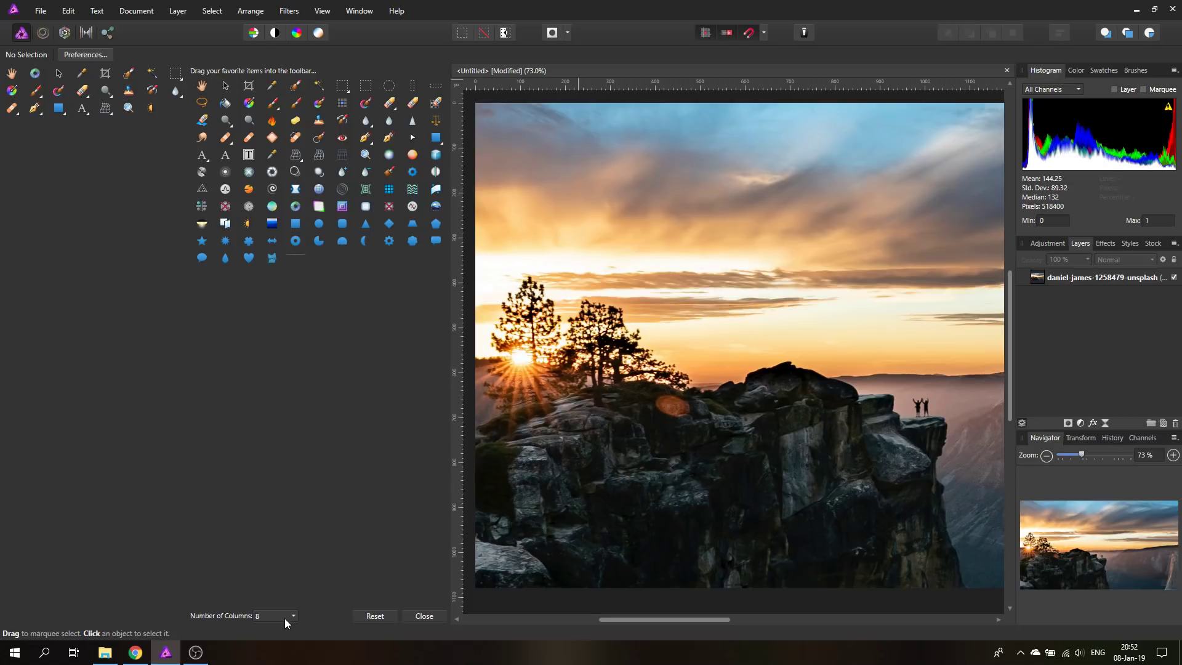
- Set the tools to one column, reset to the default tool set, and try 5 columns
left_click(264, 505)
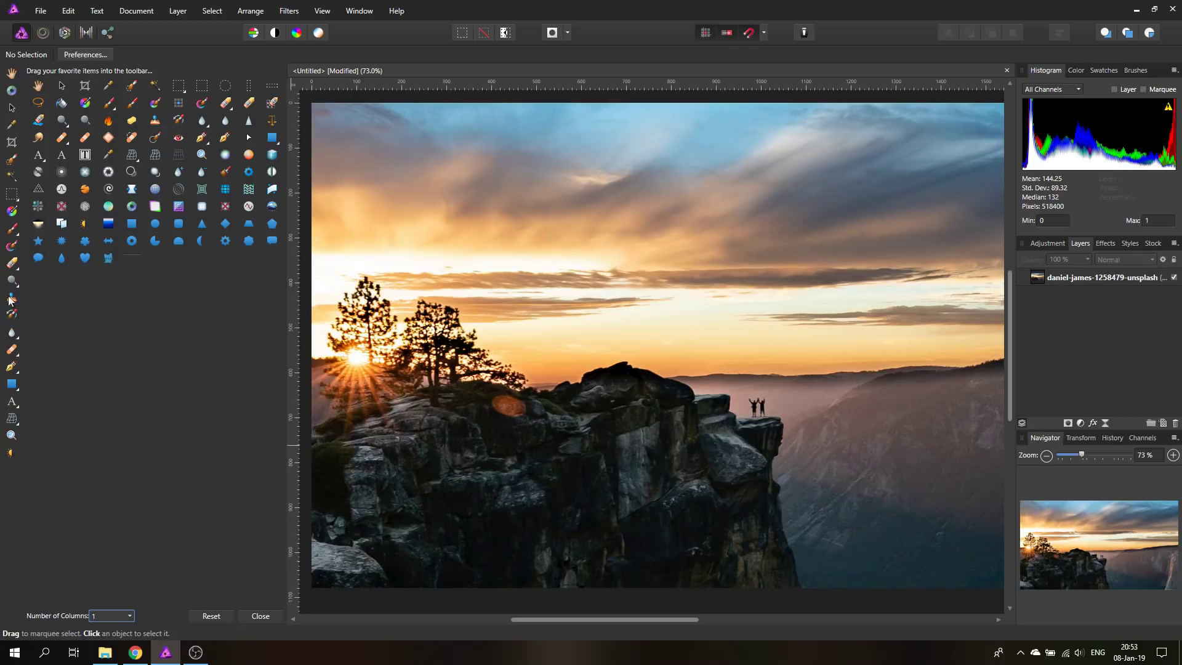
left_click(211, 618)
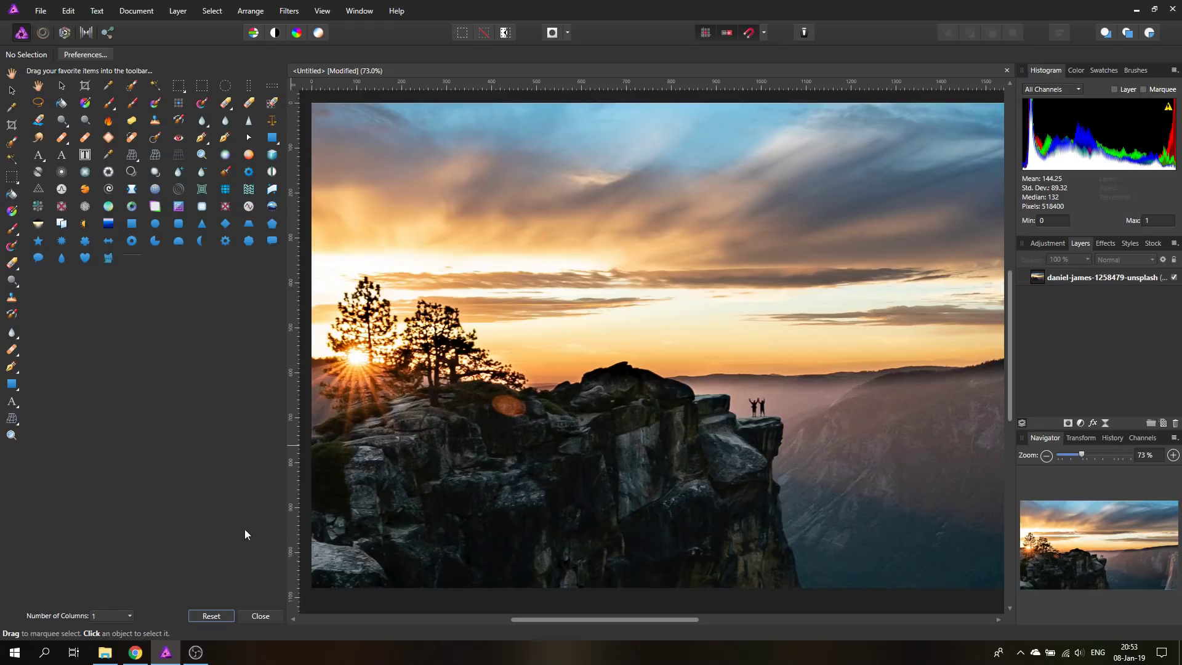
left_click(109, 617)
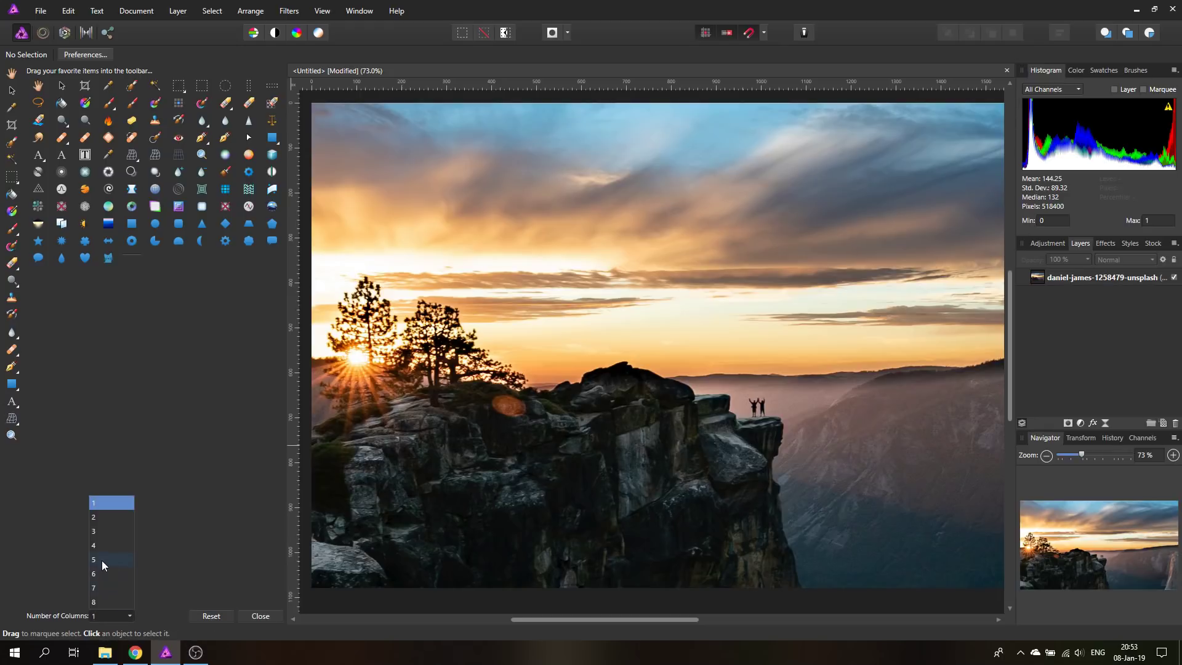
left_click(98, 560)
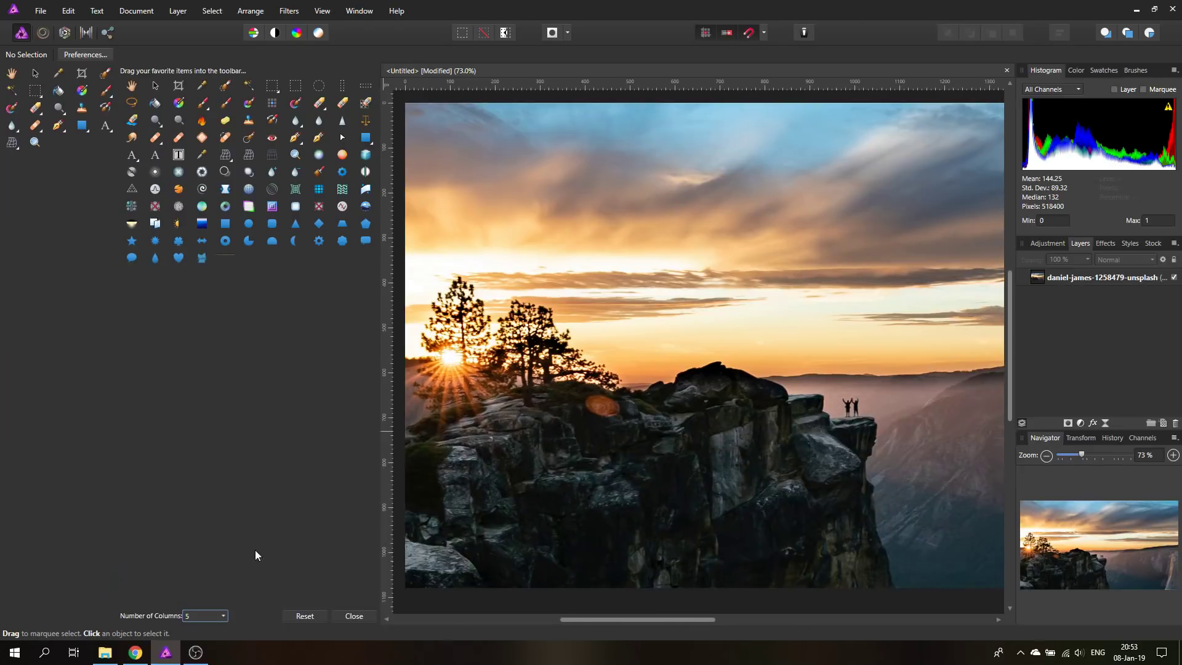
- Return the tools to a single column and close the customization panel
left_click(305, 616)
left_click(210, 619)
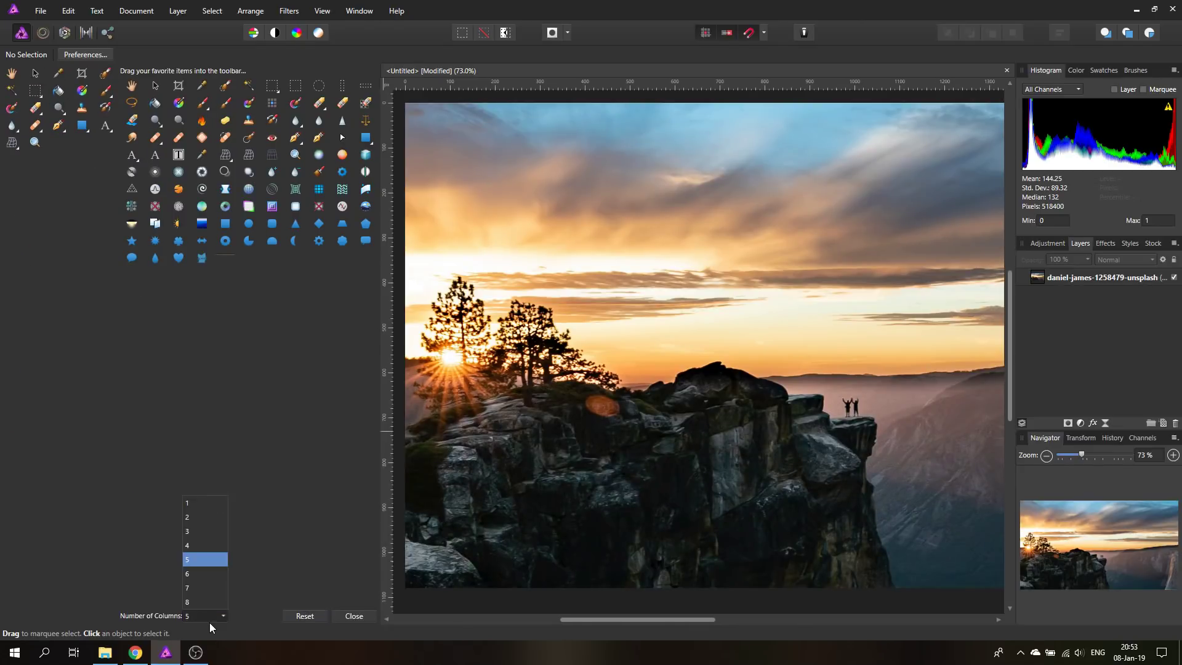
left_click(190, 501)
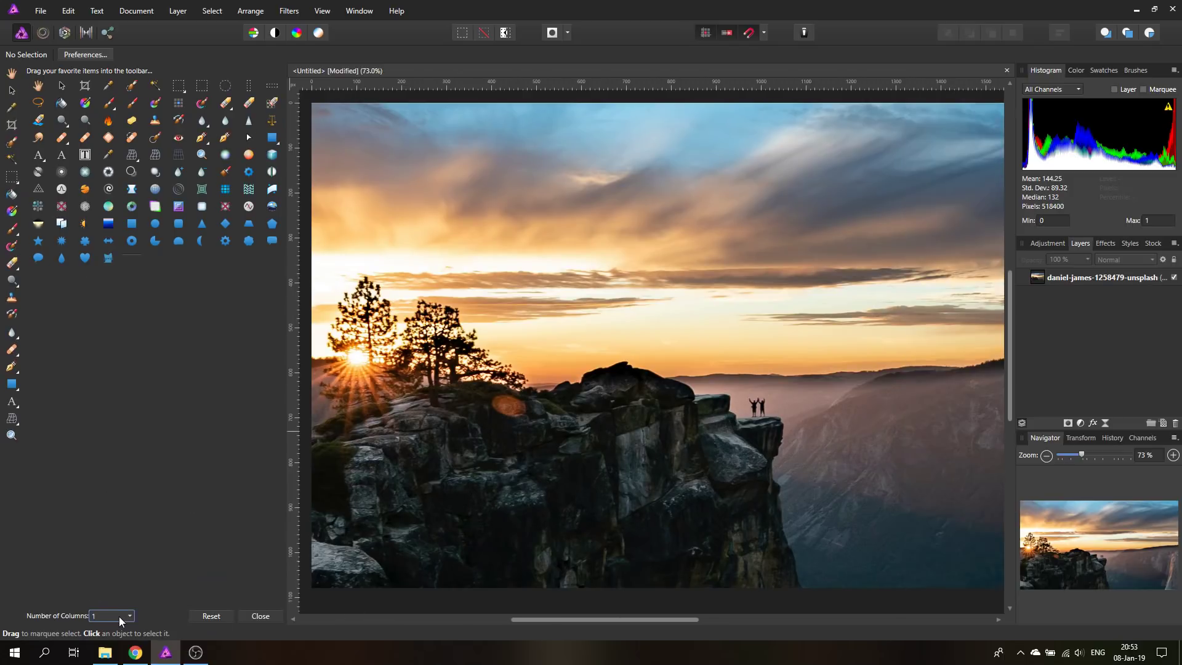
left_click(210, 618)
left_click(263, 616)
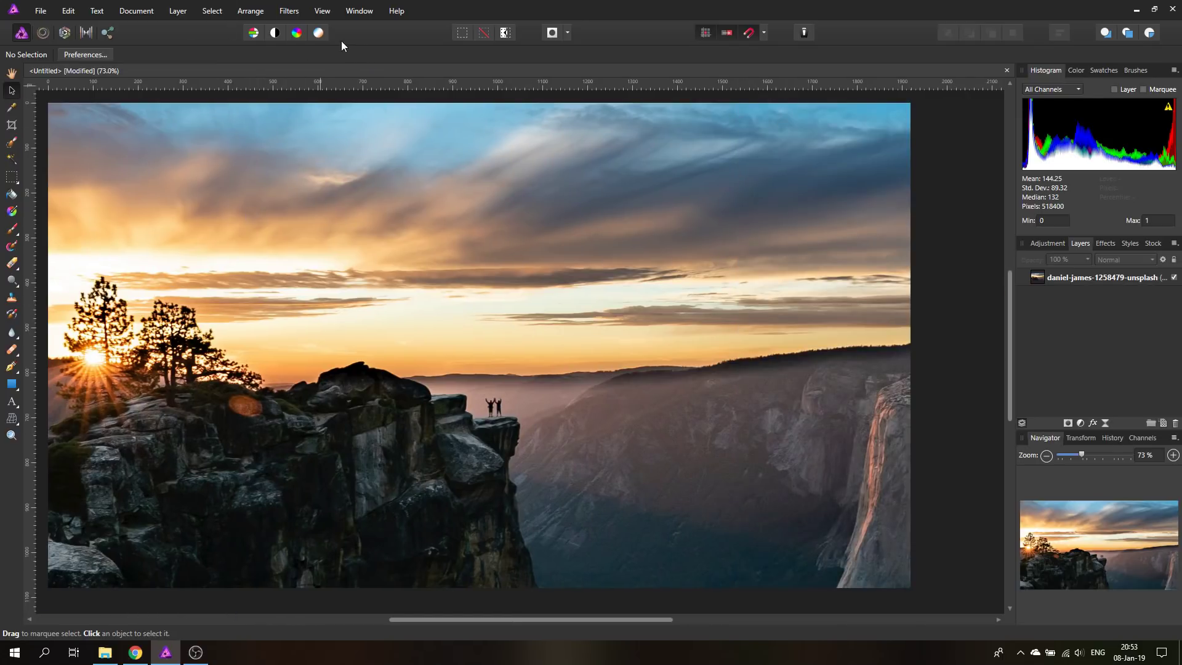
left_click(321, 12)
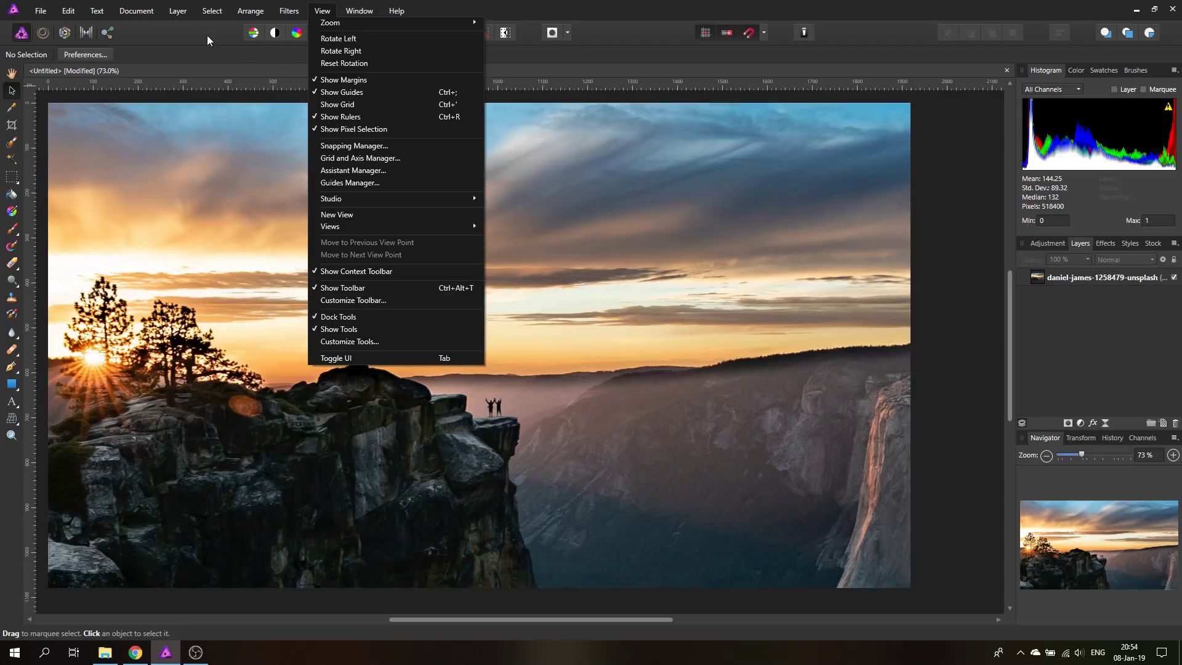
left_click(394, 288)
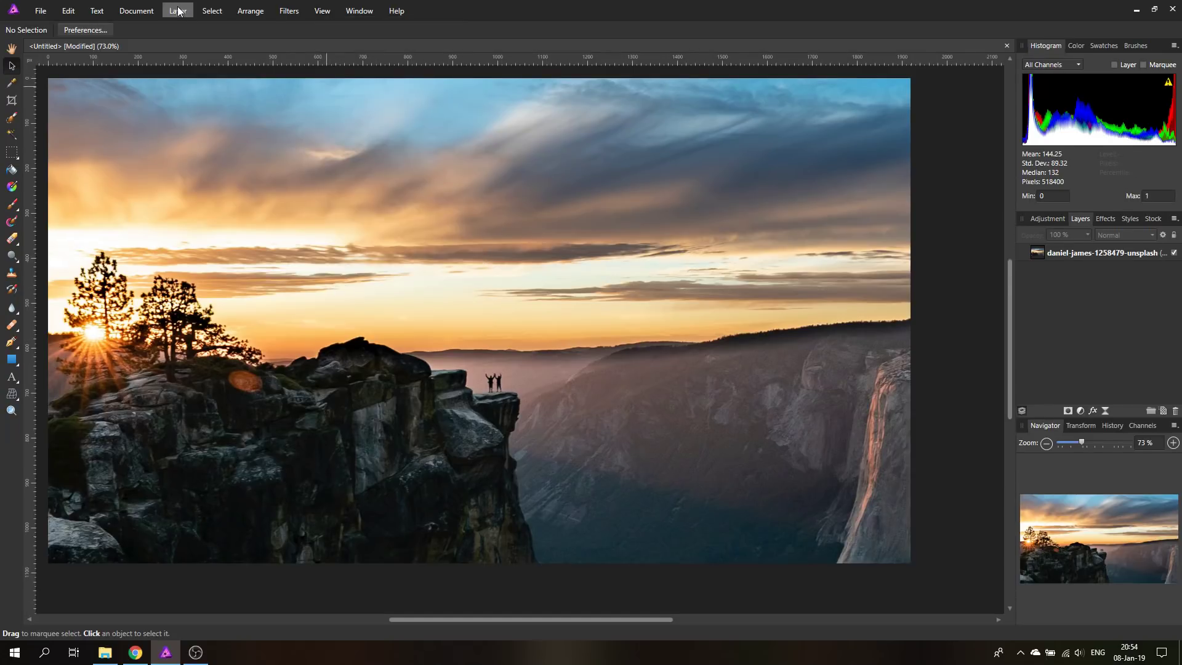
left_click(321, 11)
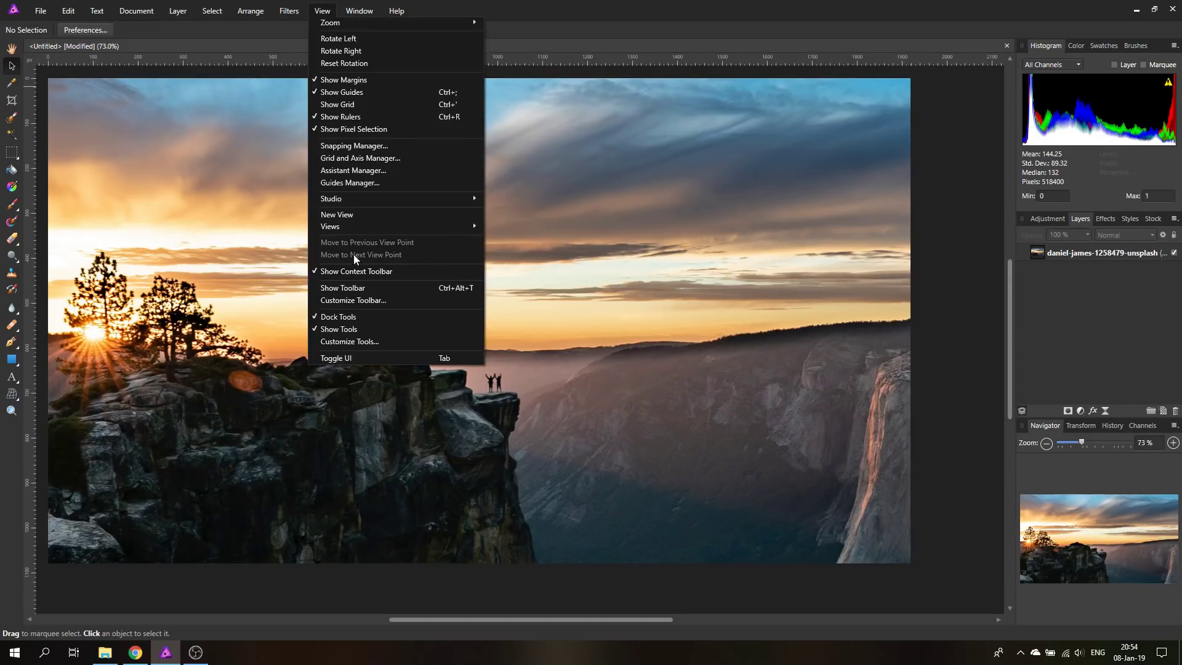
left_click(356, 289)
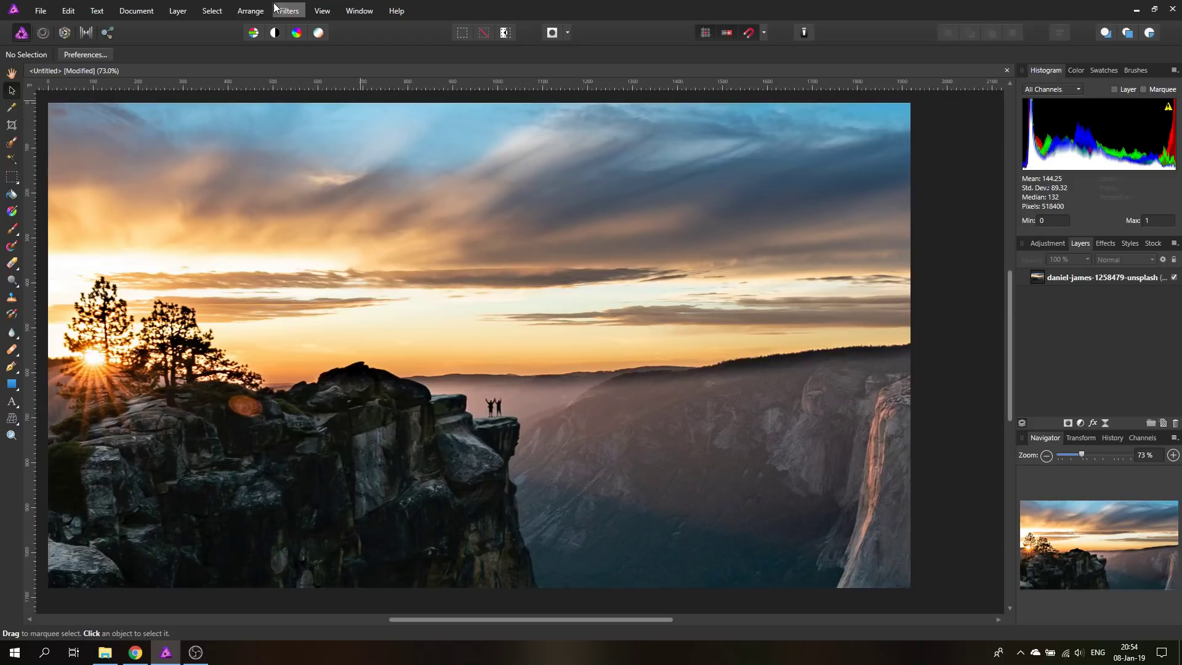
- Open View > Customize Toolbar and move its dialog further left
left_click(320, 12)
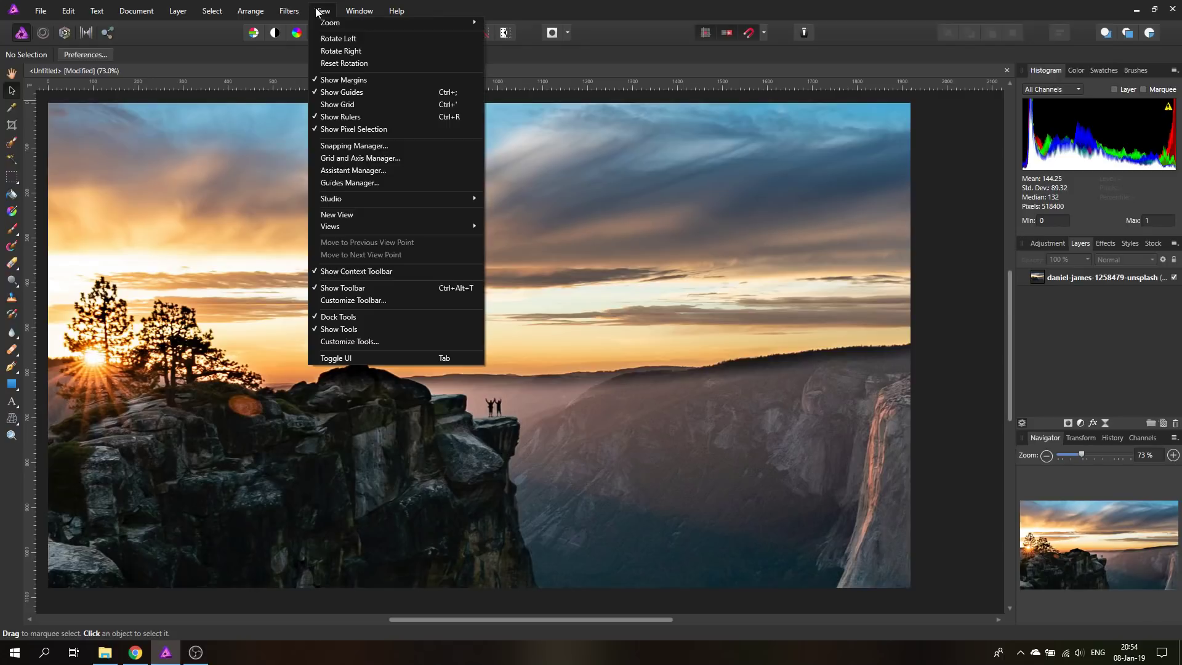
left_click(371, 302)
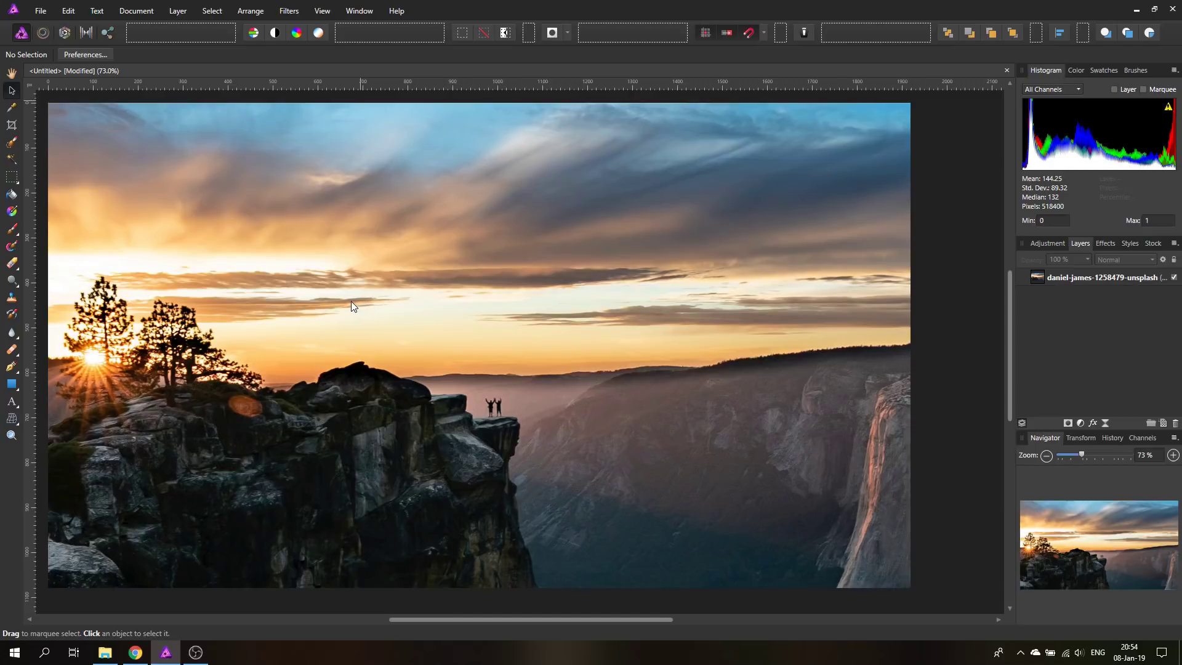
left_click_drag(529, 183, 407, 184)
scroll(678, 278, "down", 1)
scroll(685, 249, "up", 1)
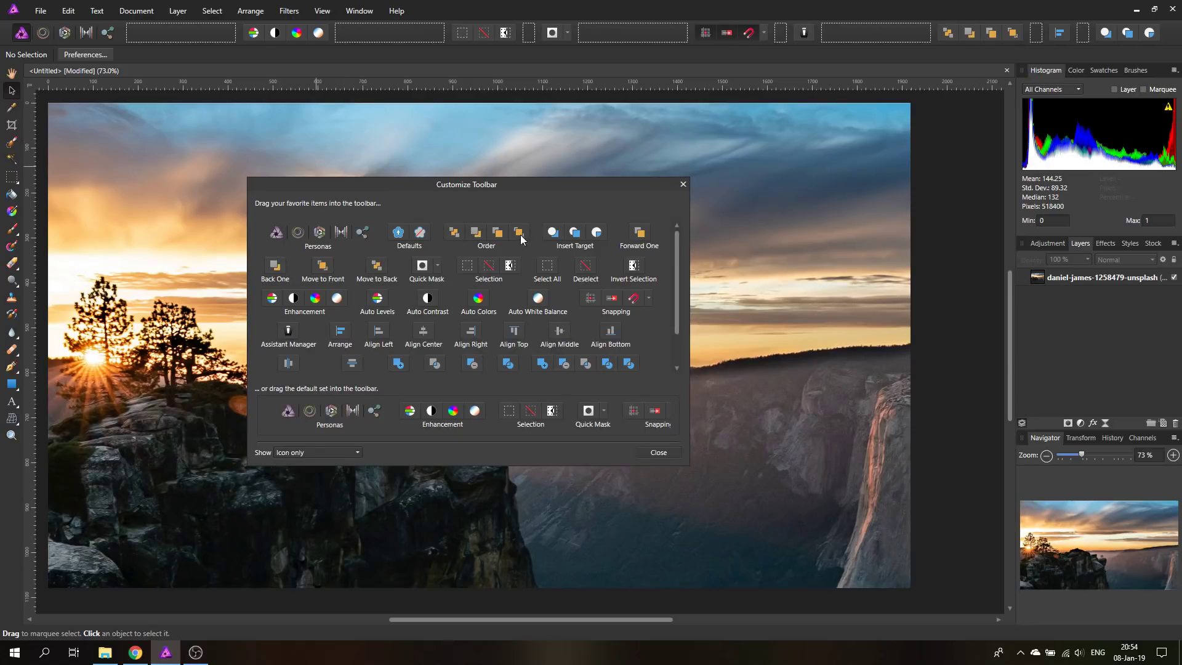
- Remove the Enhancement group, add Auto Levels and Auto White Balance, and close the dialog
left_click_drag(465, 235, 261, 38)
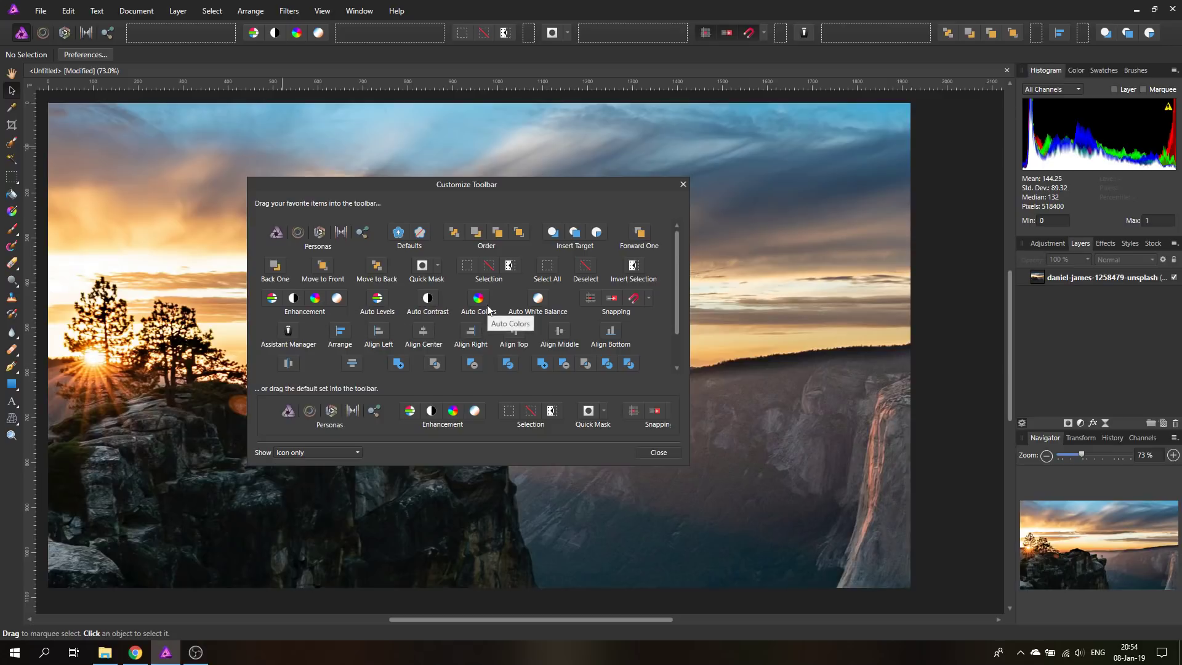
left_click_drag(276, 35, 287, 97)
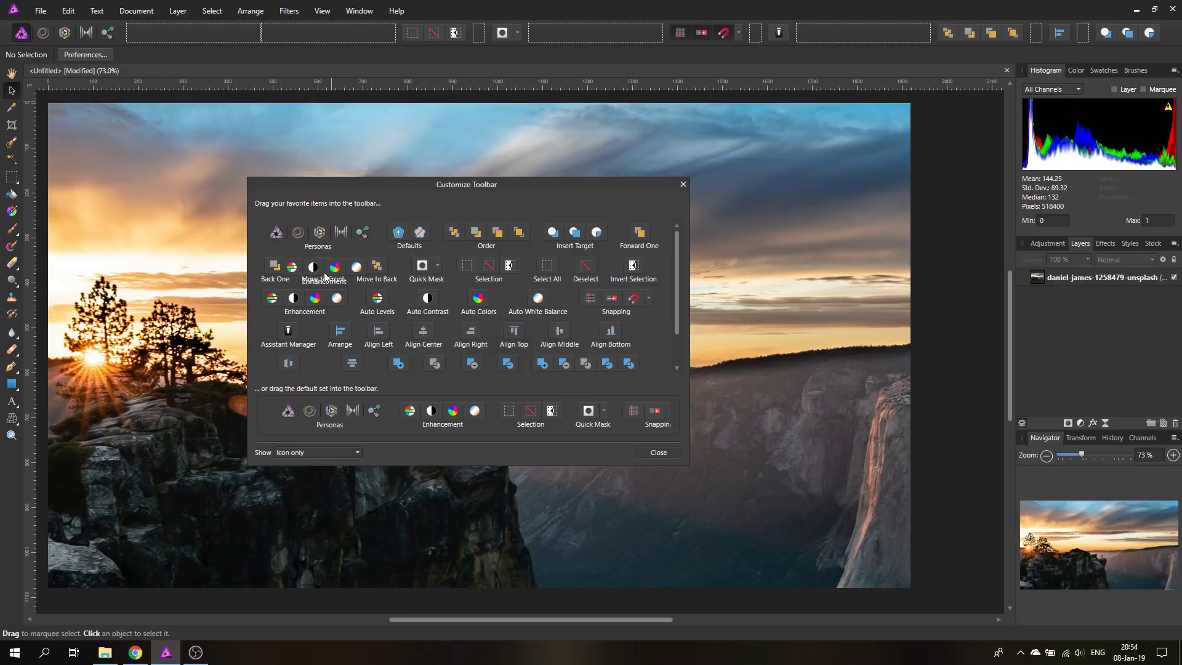
left_click_drag(377, 298, 265, 42)
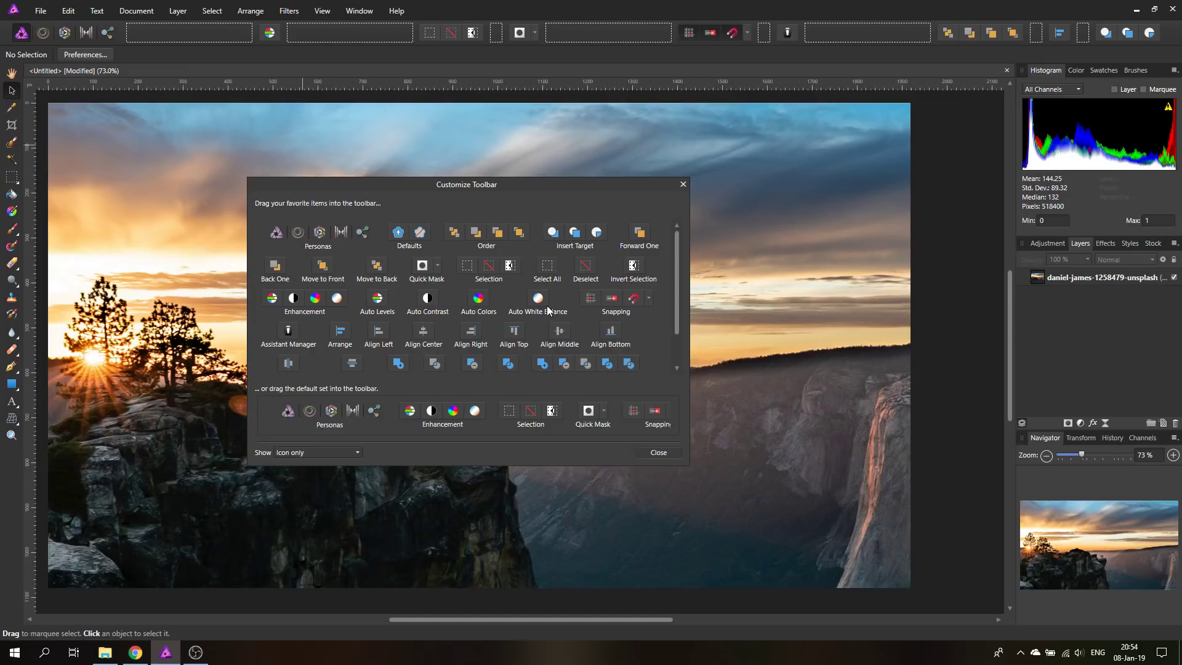
left_click_drag(538, 298, 287, 41)
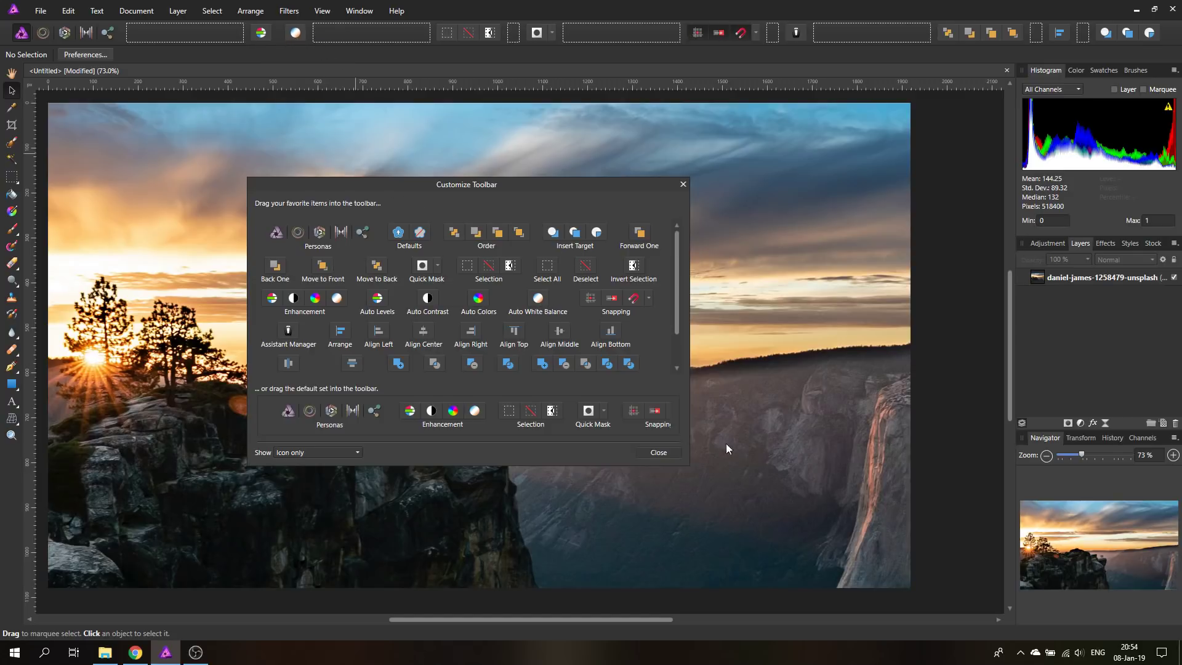
left_click(658, 453)
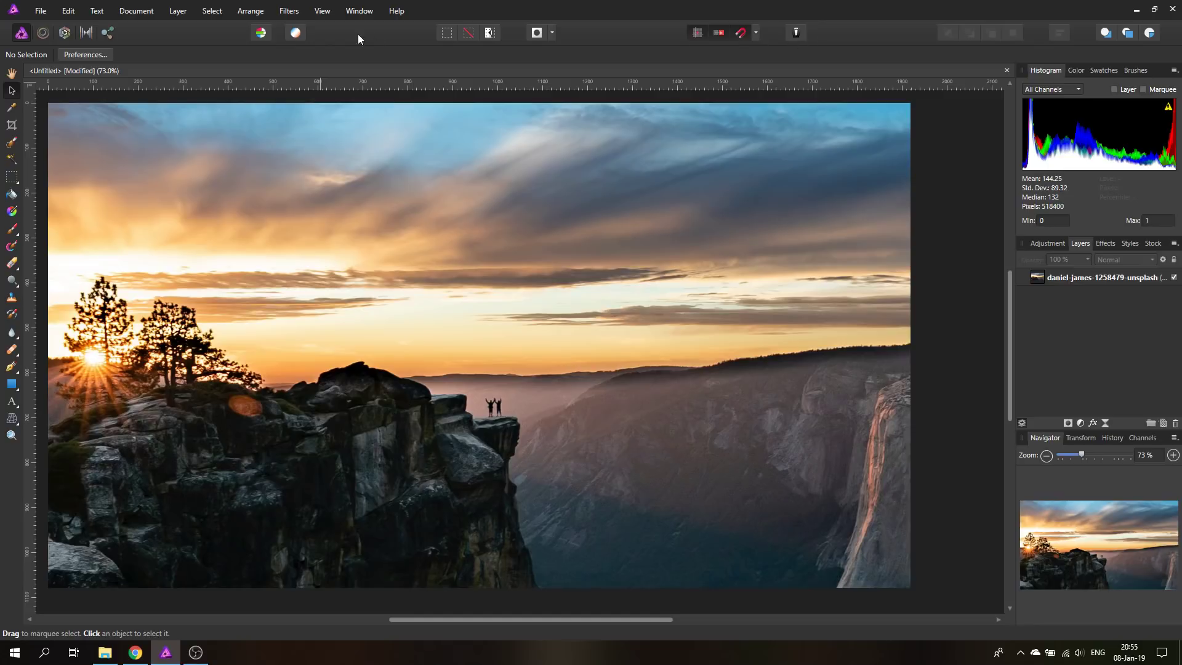
- Reopen View > Customize Toolbar and shift its dialog to the left
left_click(323, 14)
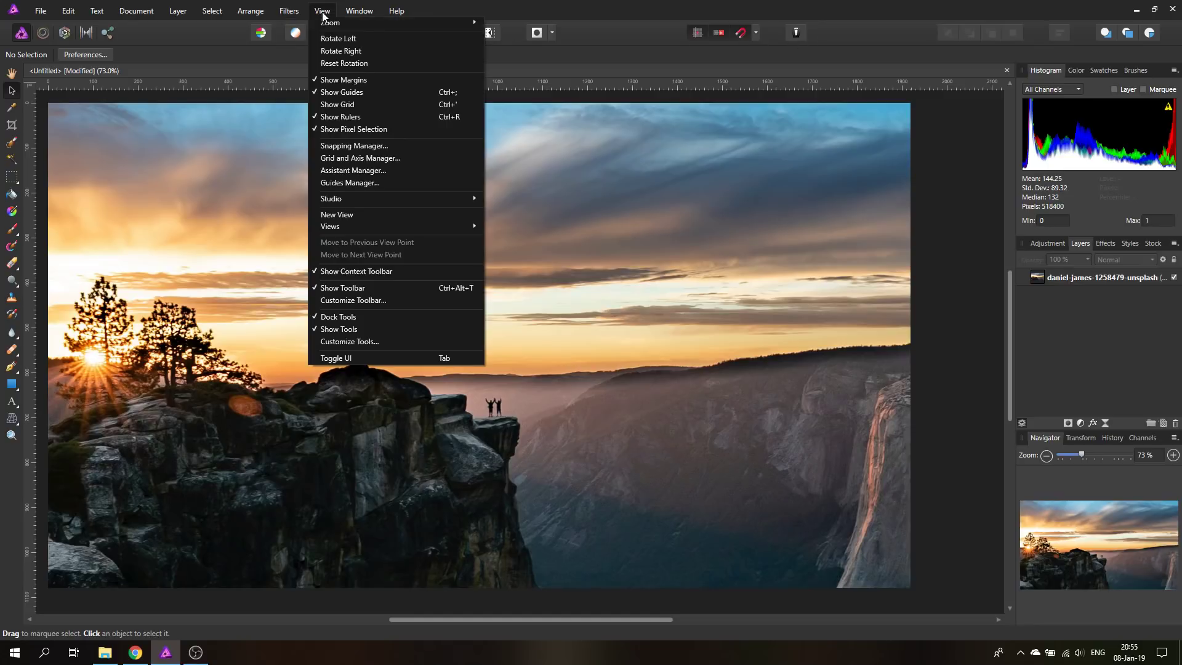
left_click(372, 301)
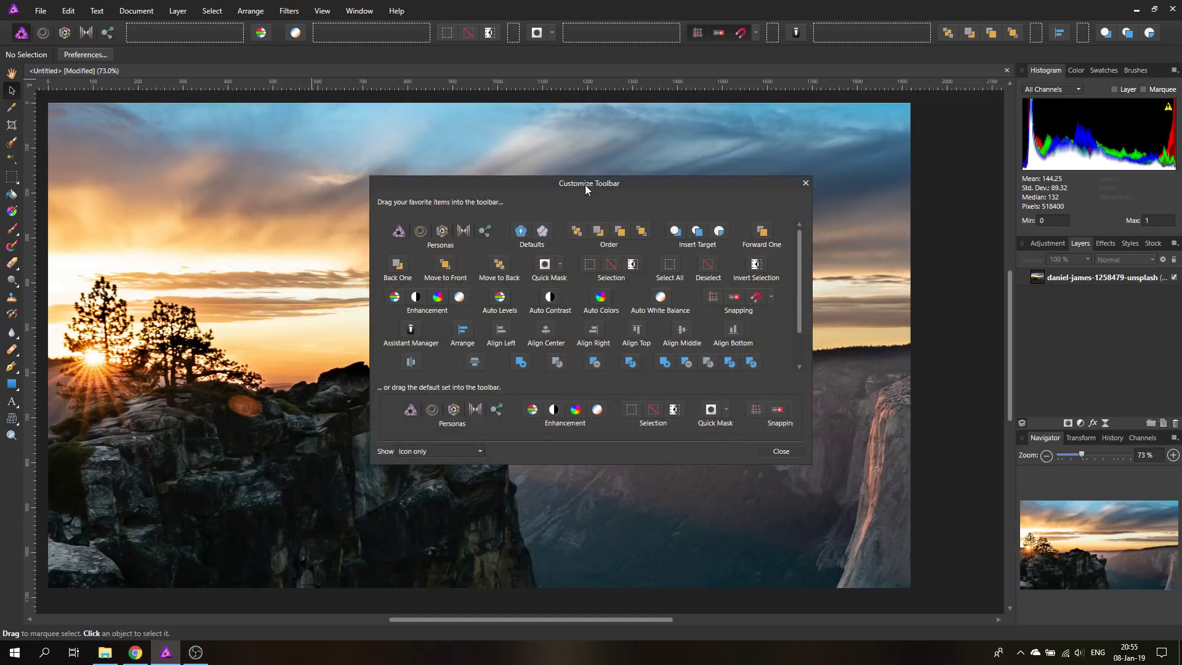
left_click_drag(588, 183, 457, 183)
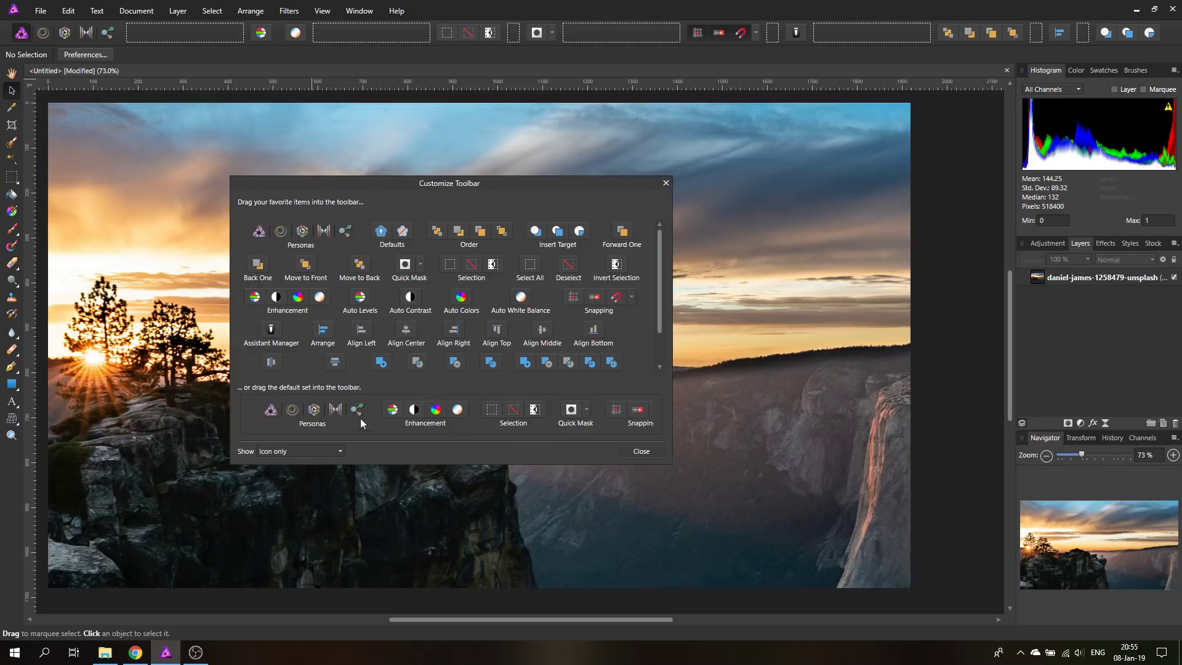
- Restore the default toolbar set and move a Flexible Space before the Enhancement icons
left_click_drag(354, 416, 430, 39)
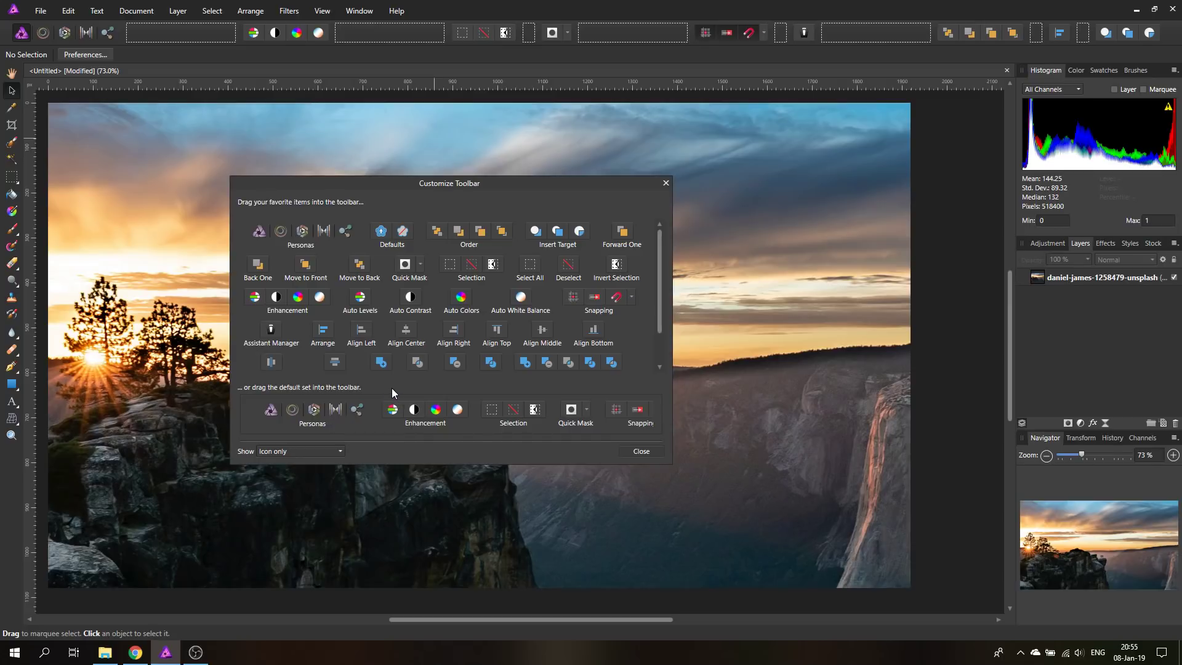
left_click_drag(659, 288, 663, 364)
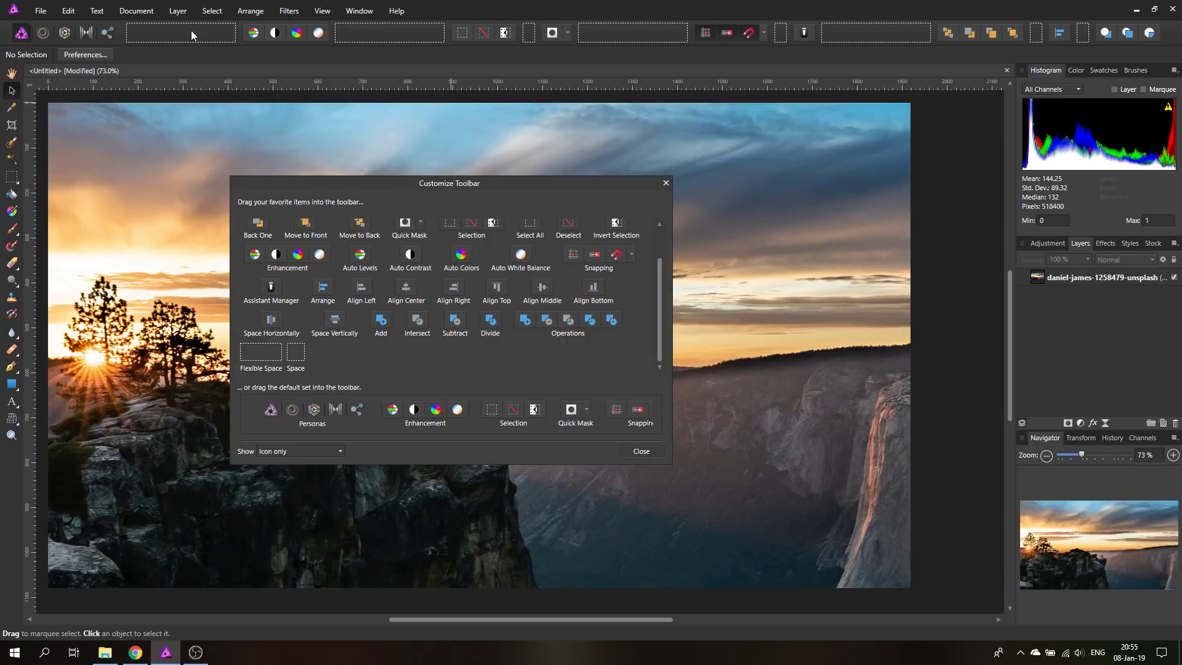
left_click_drag(179, 28, 338, 356)
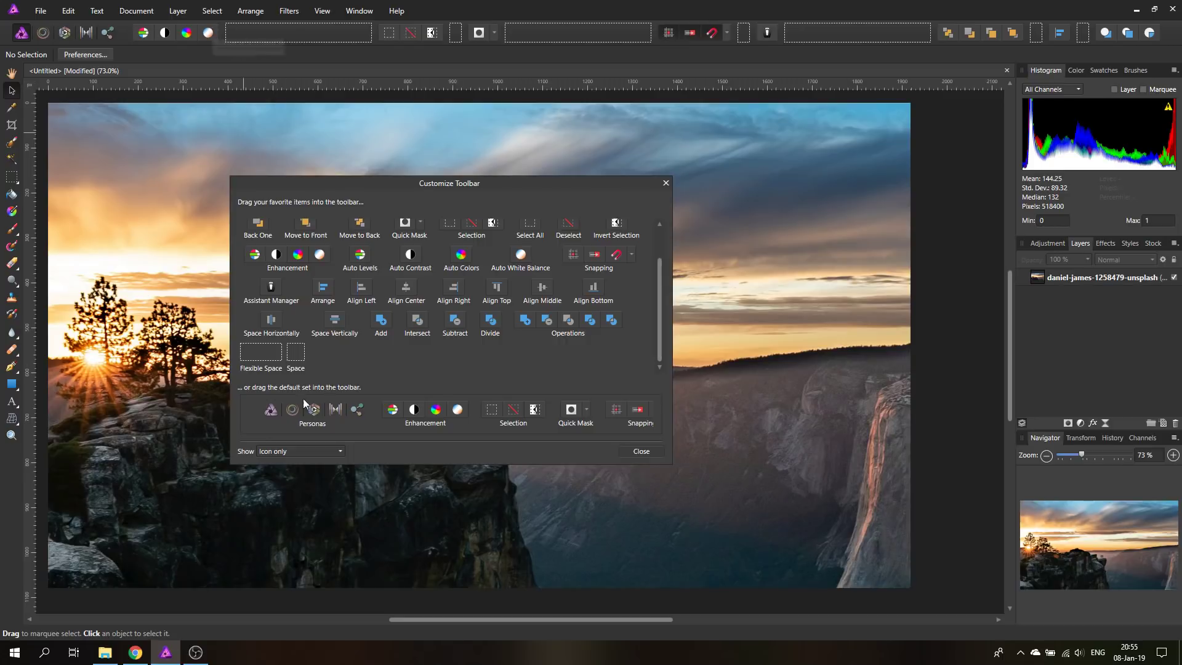
left_click_drag(279, 357, 134, 32)
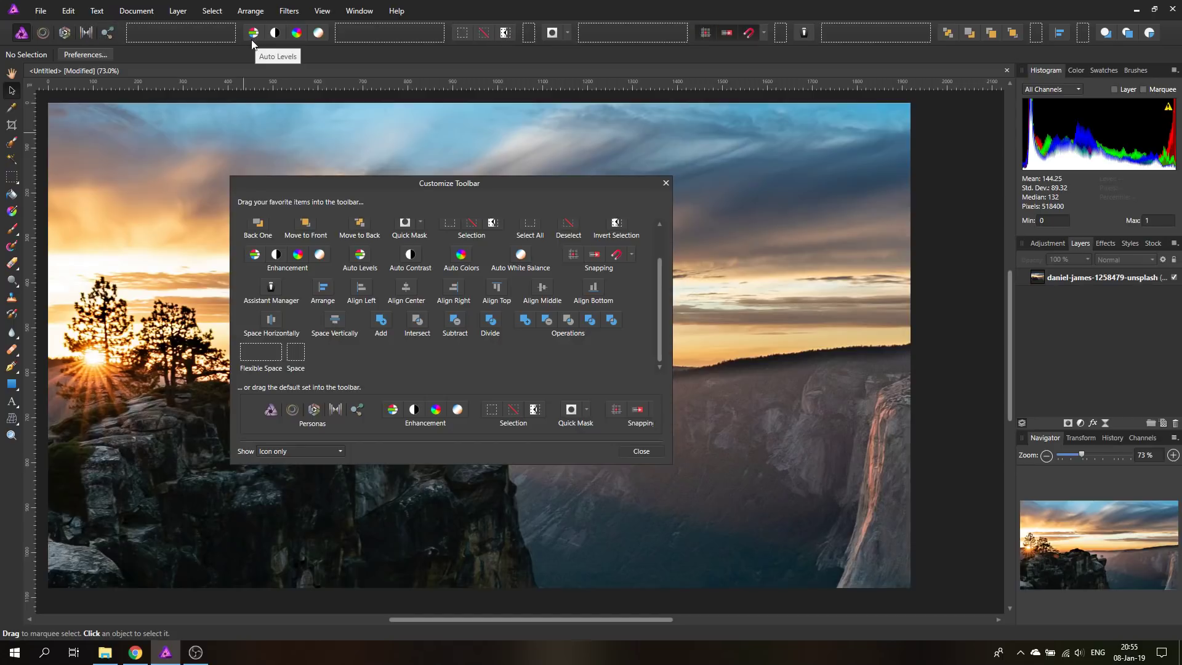
left_click(641, 452)
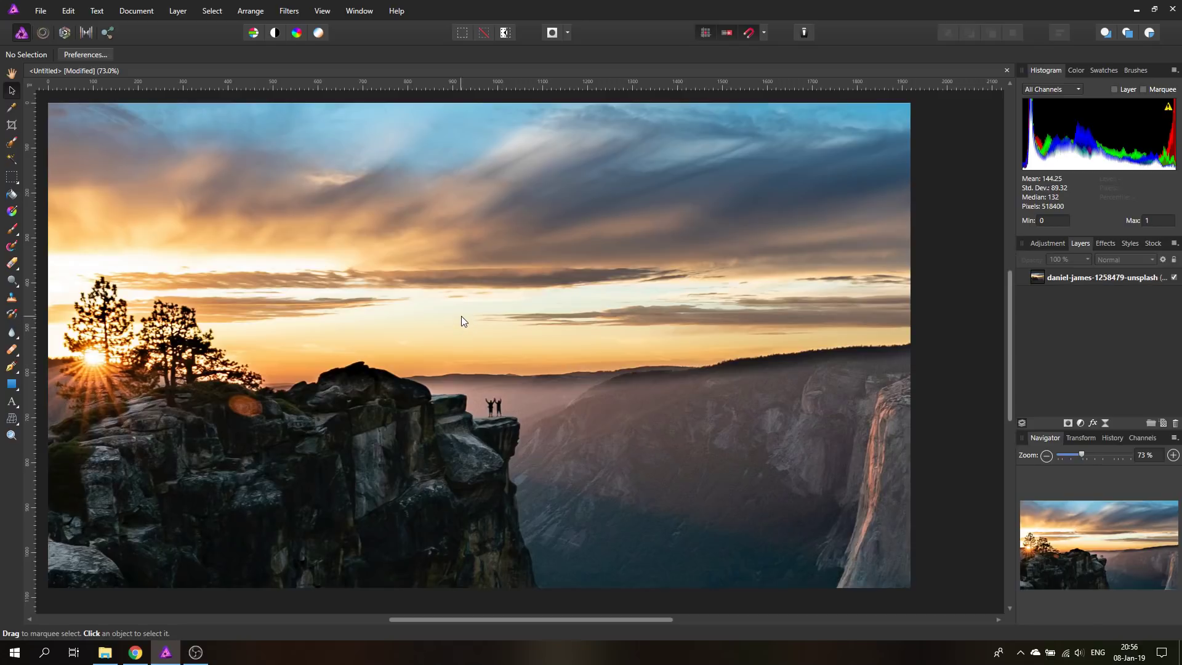
left_click(322, 10)
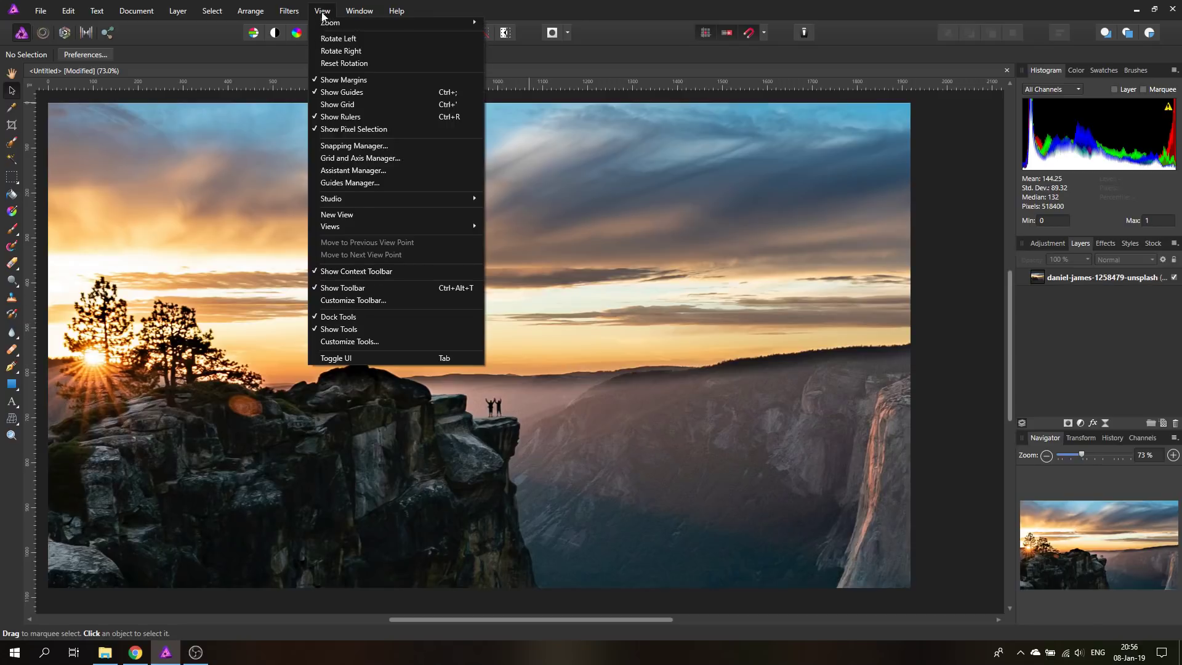
left_click(321, 12)
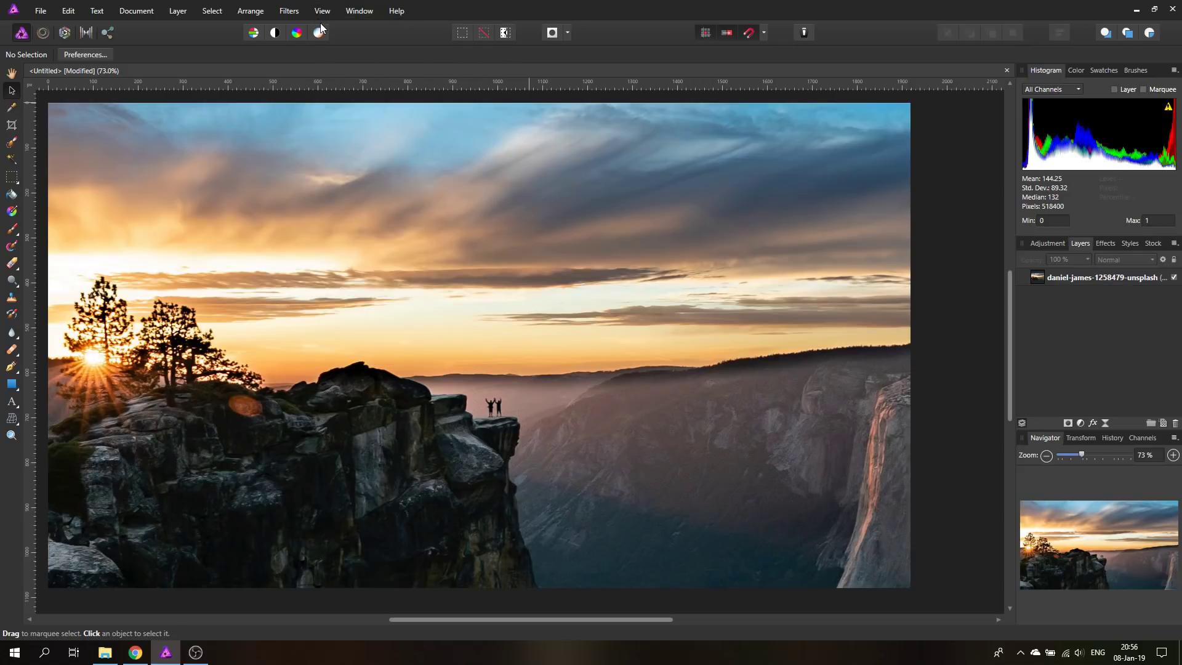
key("Tab")
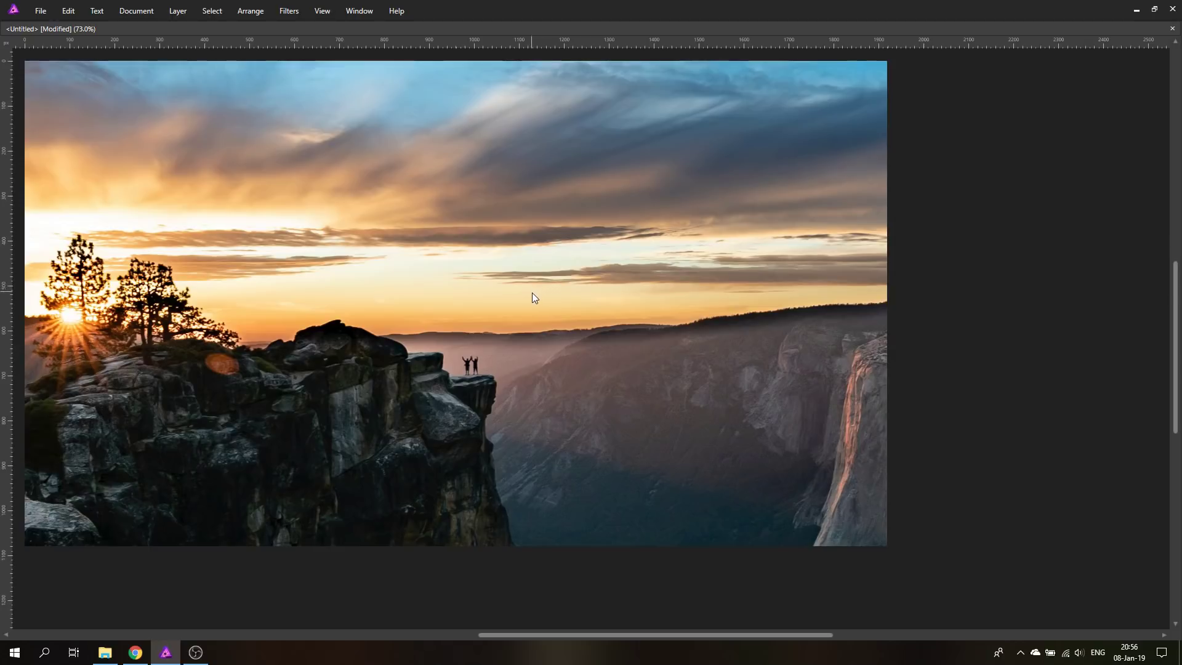
key("Tab")
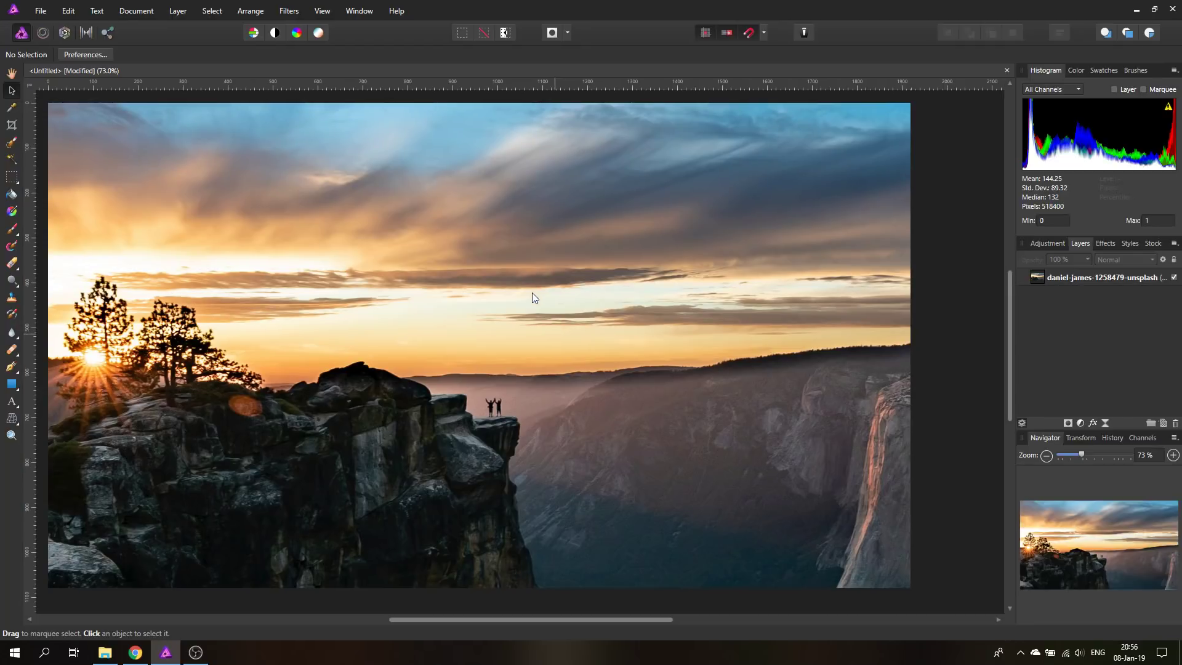
- Zoom in on the cliff top with the Zoom tool and settle the view at 150%
left_click(11, 436)
left_click(333, 338)
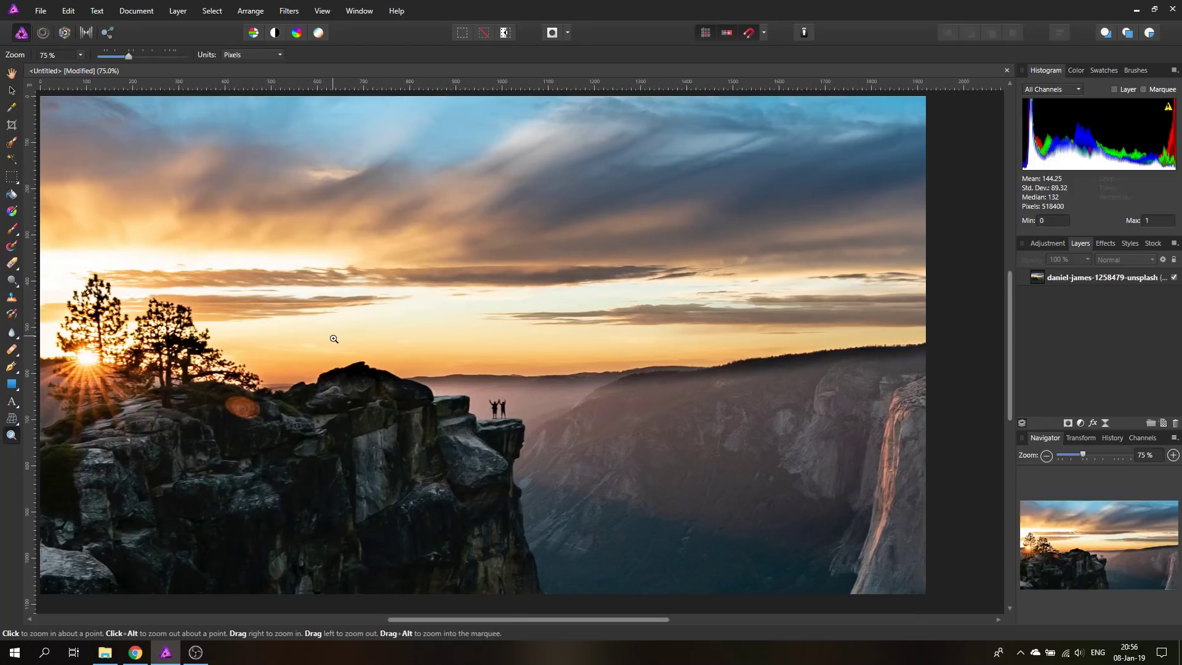
left_click(332, 338)
left_click(333, 338)
scroll(663, 482, "down", 3)
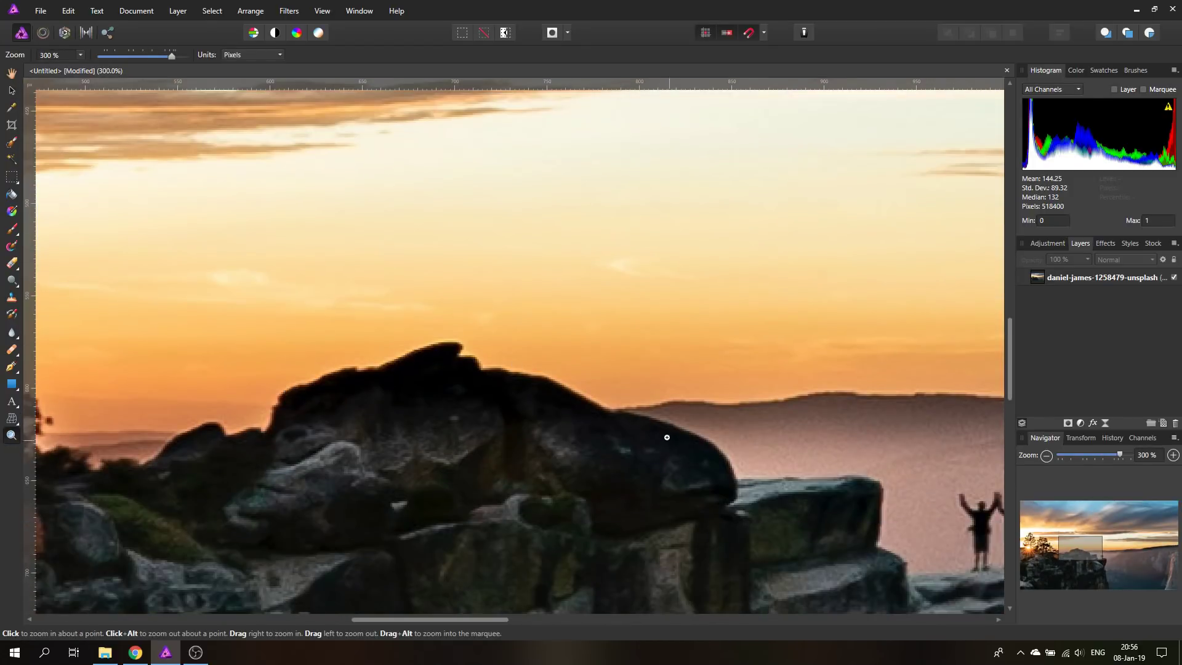
left_click(668, 417, "alt")
left_click(683, 411, "alt")
left_click_drag(476, 622, 563, 621)
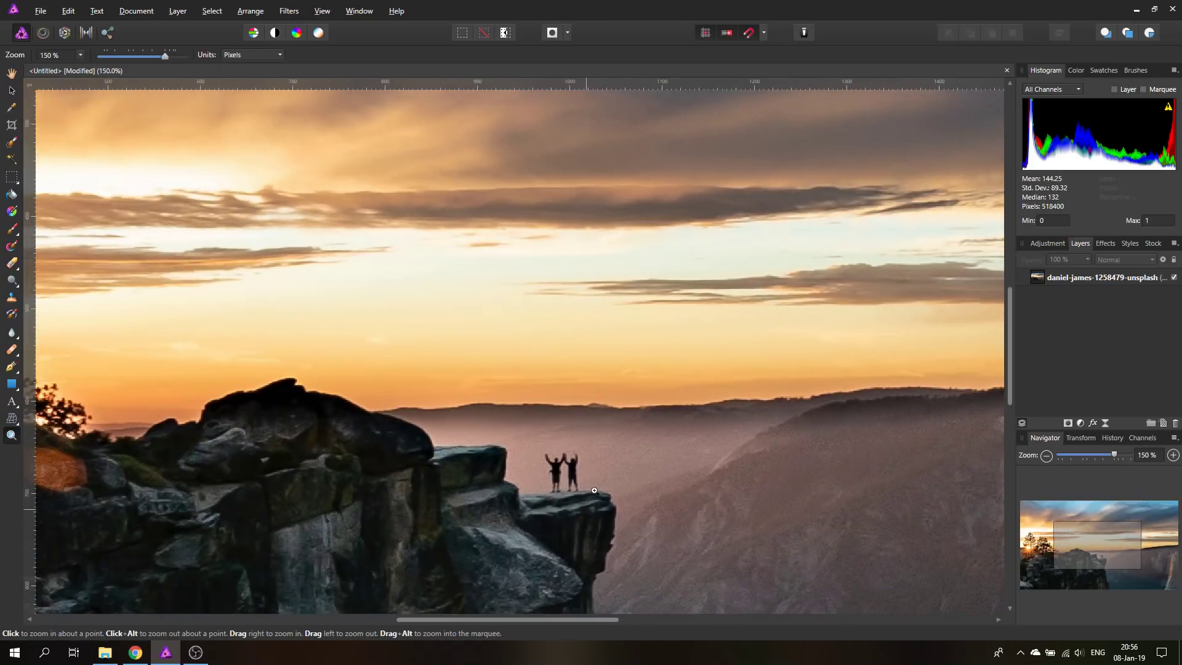
- Select the Paint Brush, show the Colour panel, add a new Pixel layer, and set width to 31 px
left_click(11, 228)
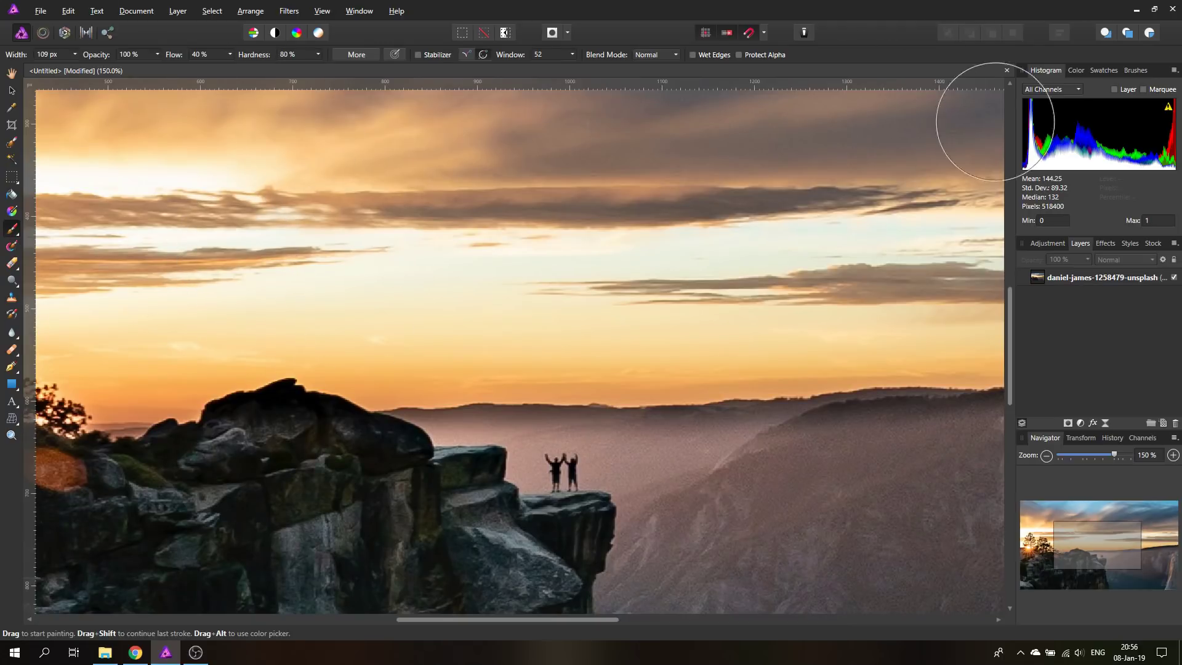
left_click(1073, 70)
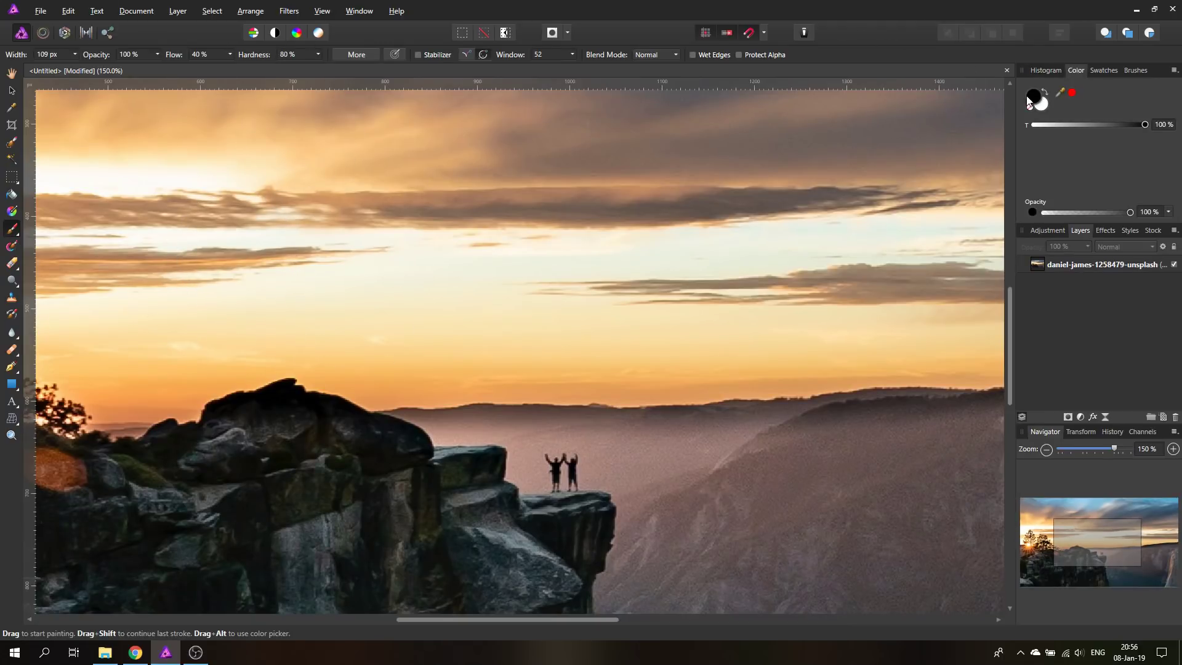
left_click(1162, 418)
left_click(75, 54)
left_click_drag(71, 68, 59, 68)
- Try test dabs in the sky, hillside and near the horizon, undoing the first two, while toggling the full-window view
left_click(453, 370)
key("ctrl+z")
key("Tab")
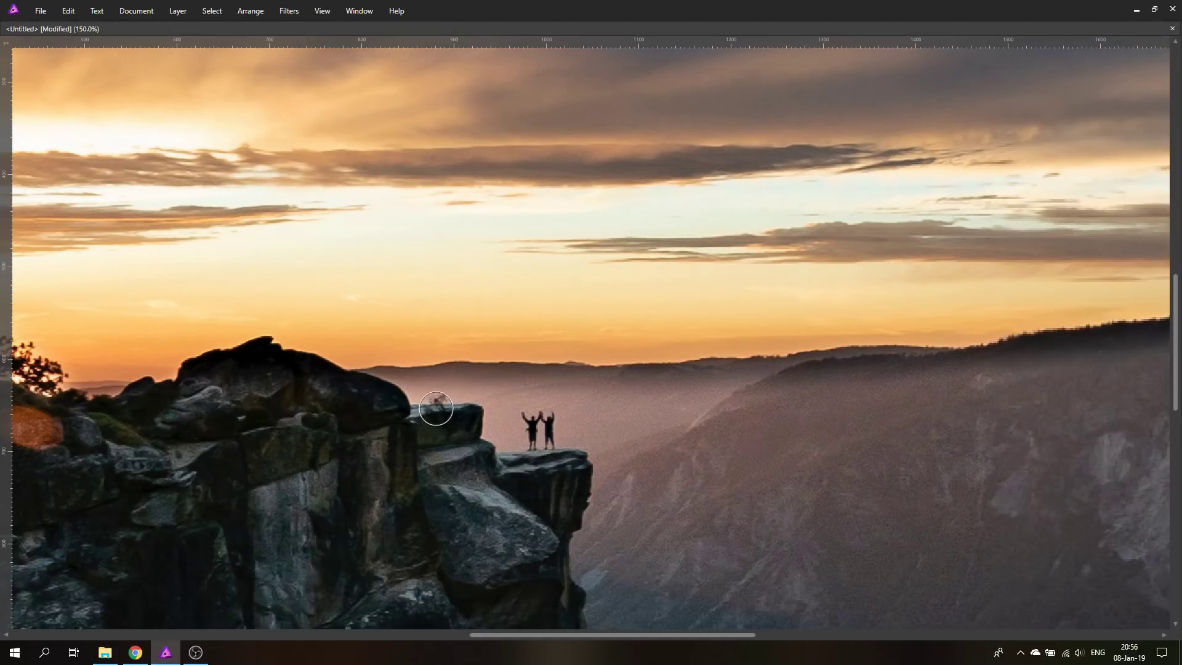
key("Tab")
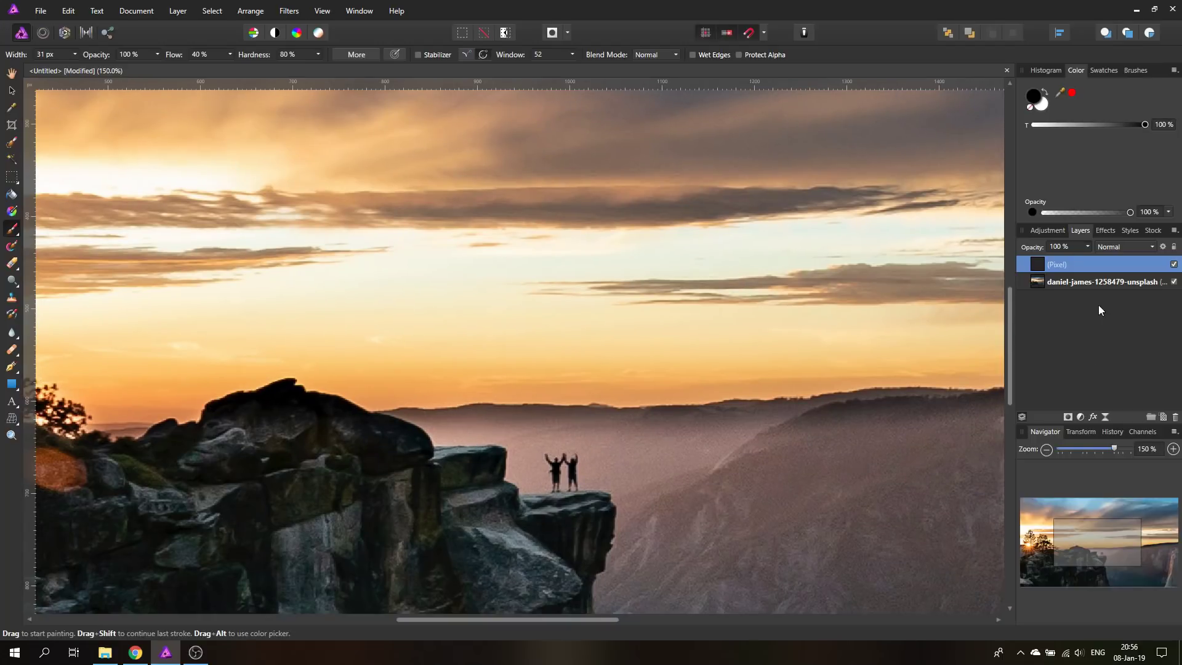
key("Tab")
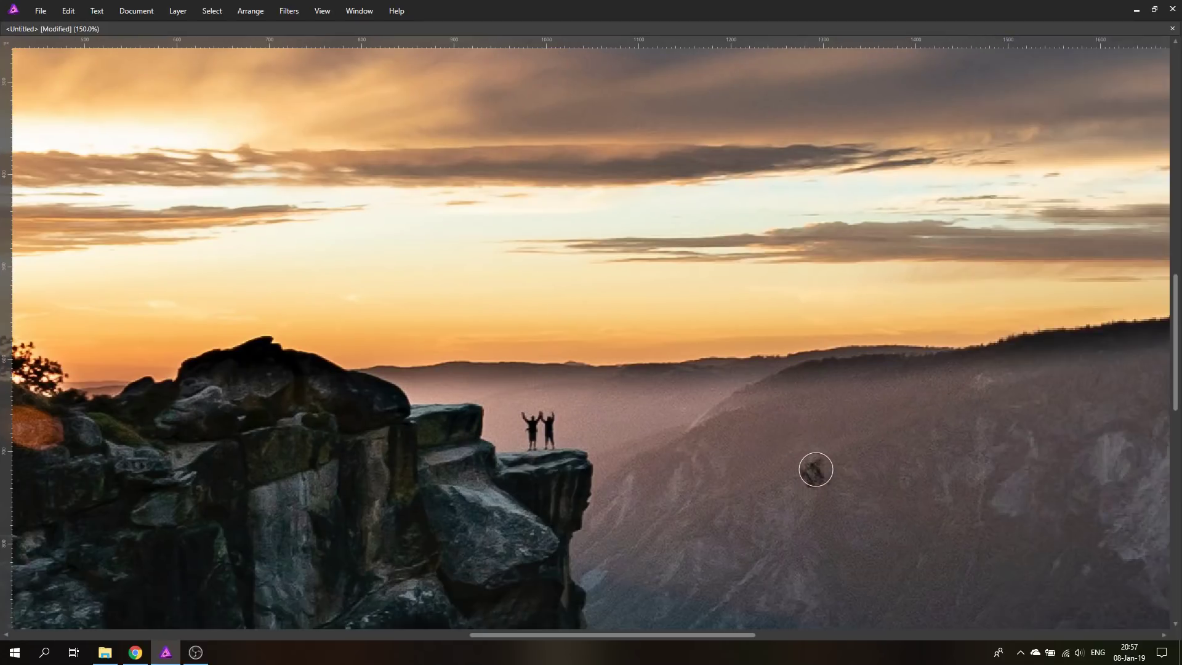
left_click(304, 311)
key("ctrl+z")
left_click(542, 340)
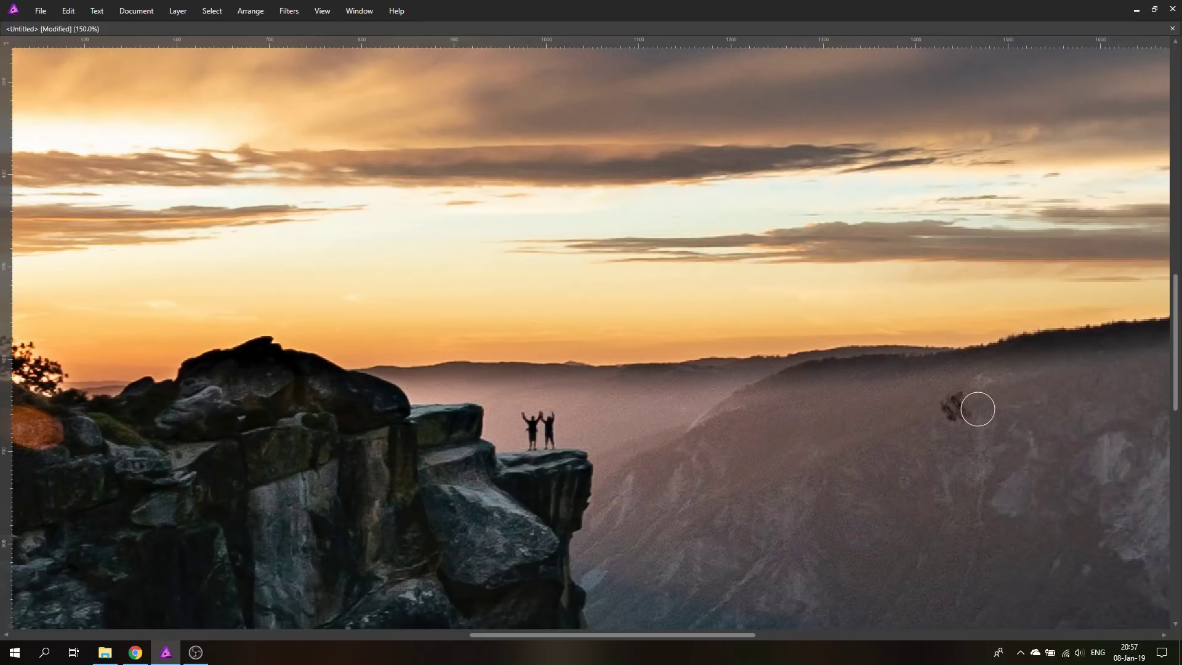
key("Tab")
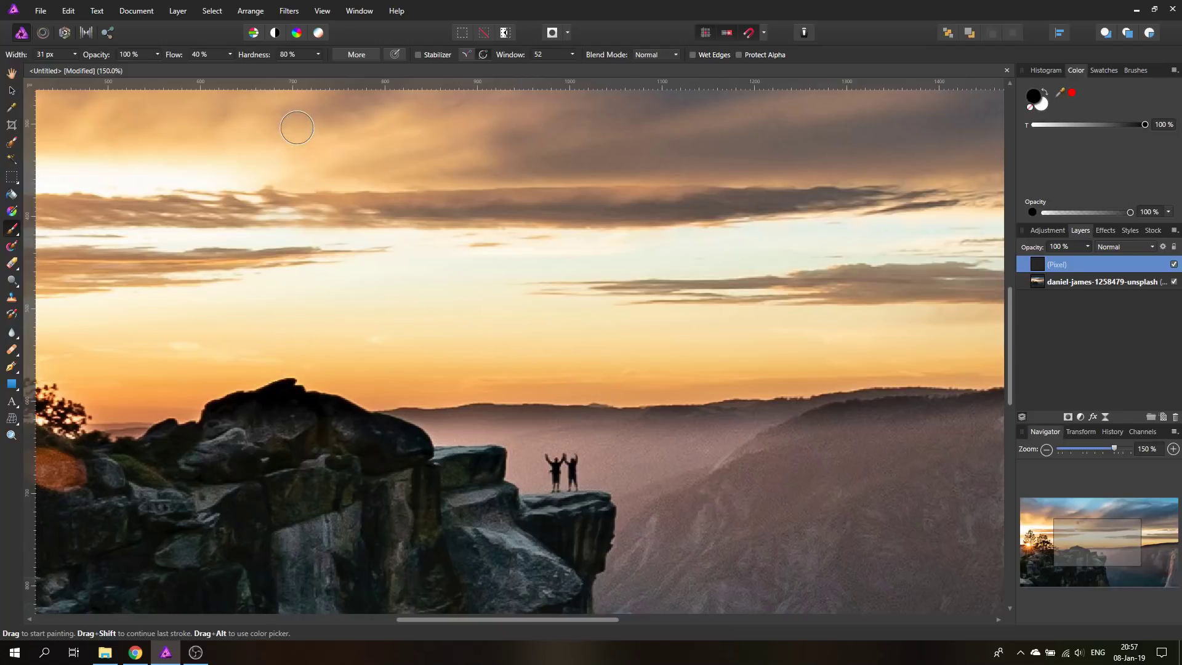
- Create a second view with View > New View, float it, and zoom it to 50%
left_click(322, 11)
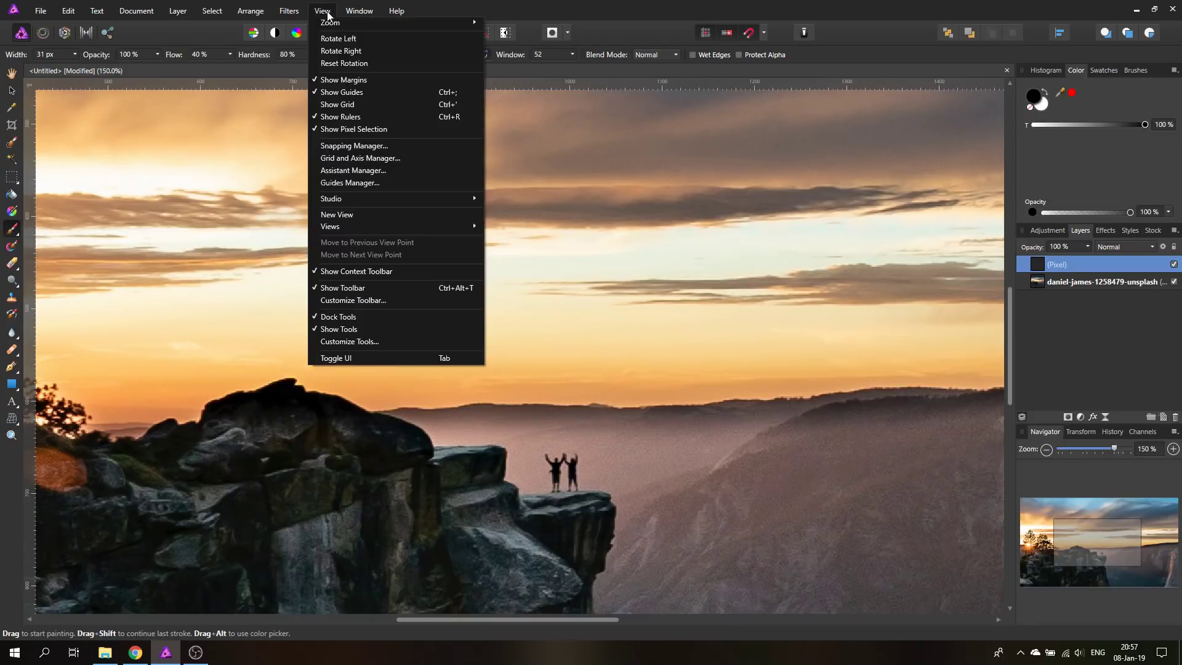
left_click(346, 216)
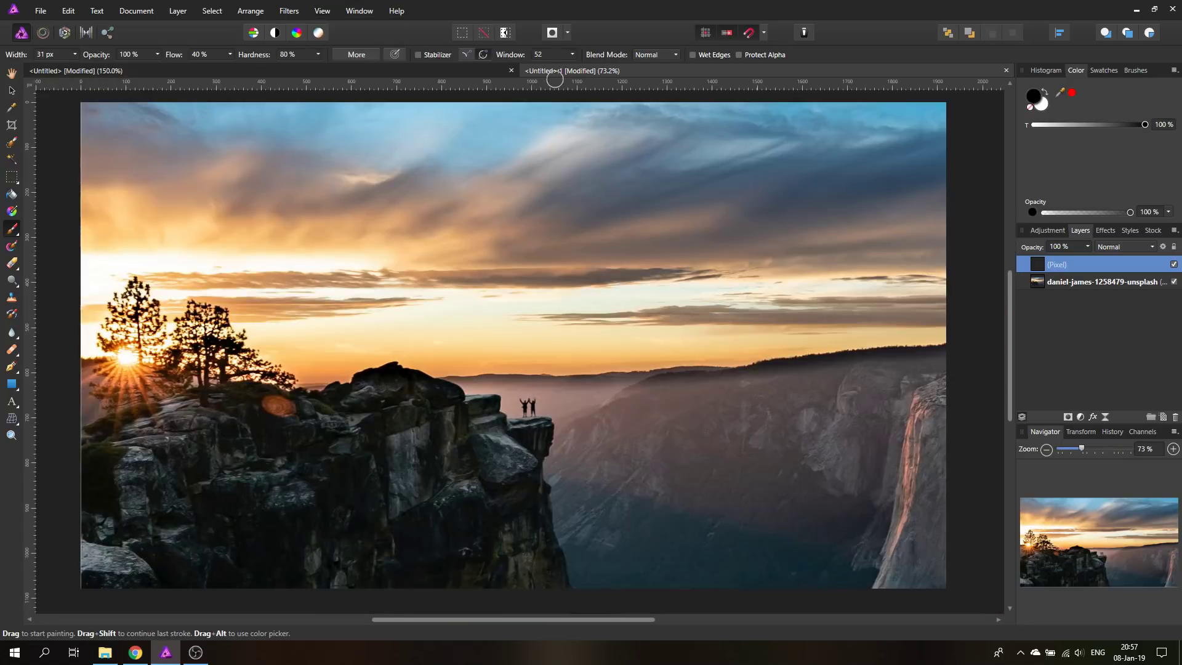
left_click_drag(567, 76, 585, 117)
key("z")
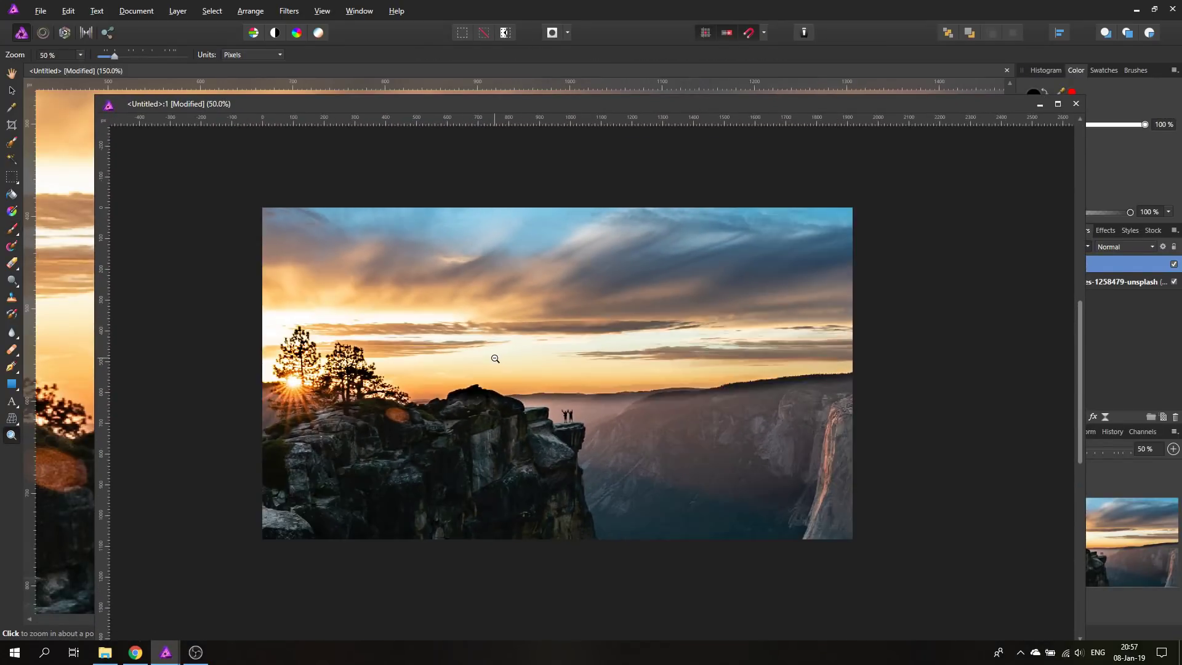
left_click(494, 358, "alt")
- Resize the floating Untitled:1 window and move it aside from the main canvas
left_click_drag(97, 96, 540, 361)
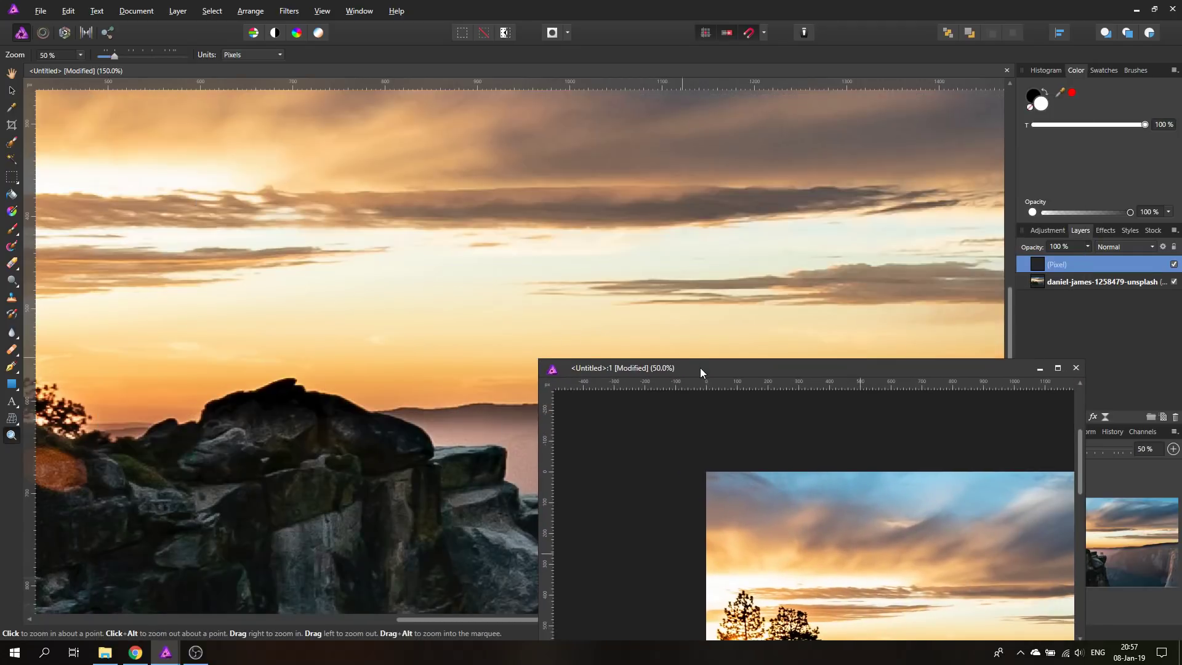
left_click_drag(700, 367, 533, 141)
left_click_drag(571, 423, 634, 423)
left_click_drag(910, 260, 911, 321)
left_click_drag(644, 141, 822, 104)
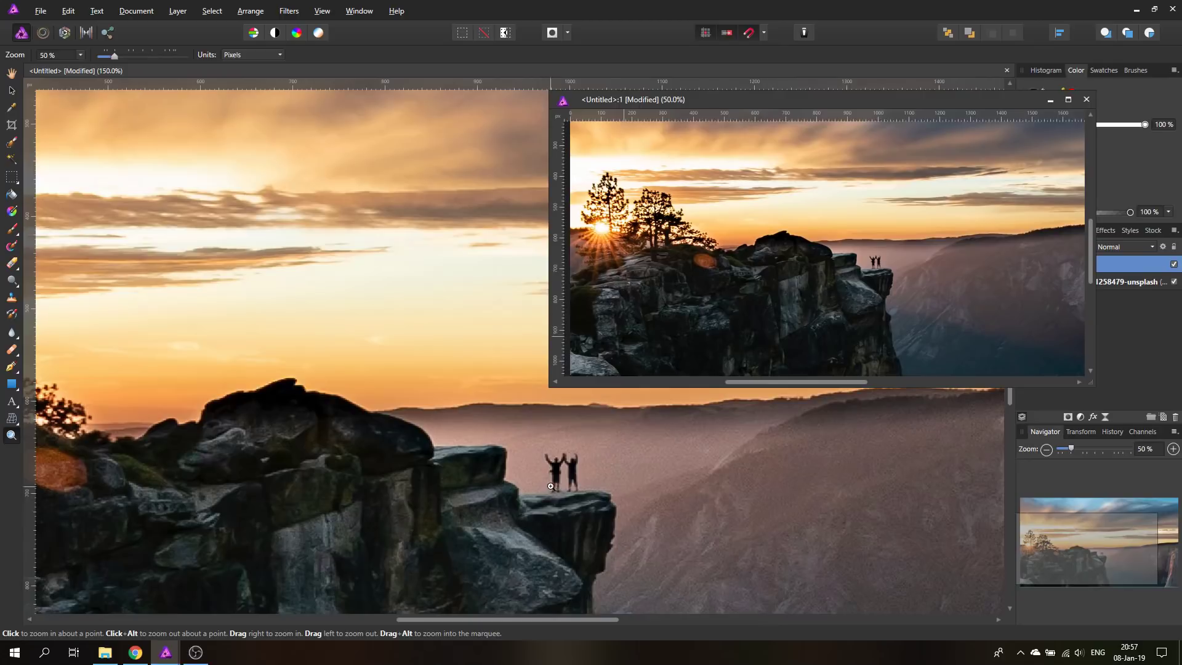
- With the interface hidden, paint a dark wavy smoke plume rising from the cliff rock
key("Tab")
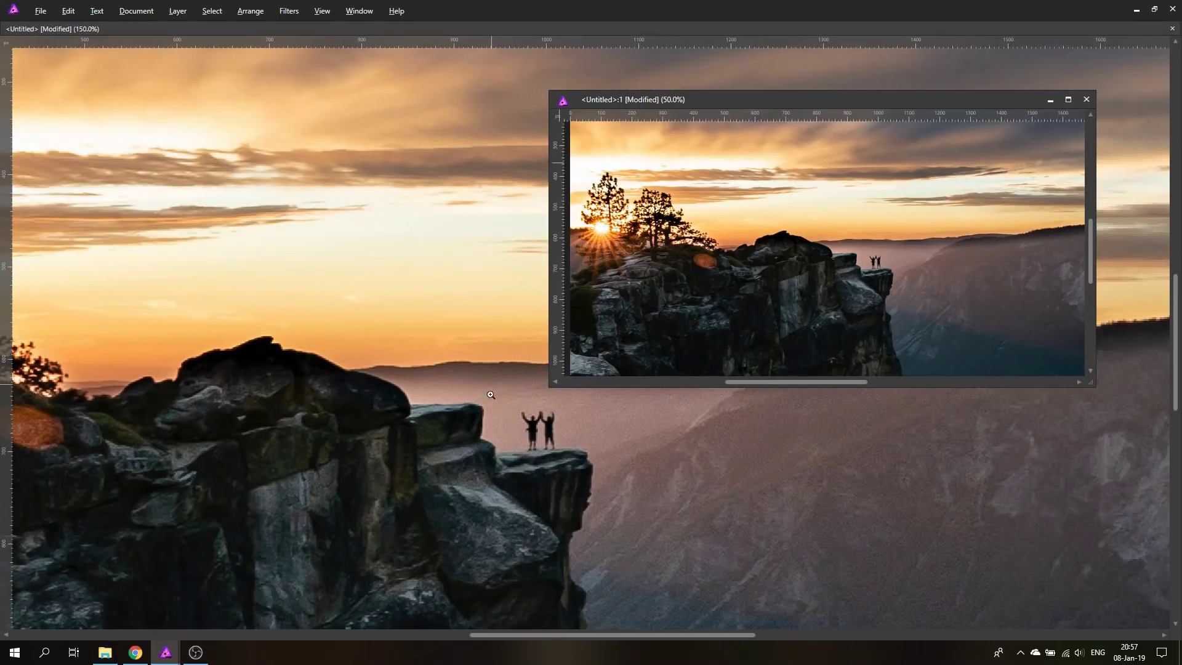
key("Tab")
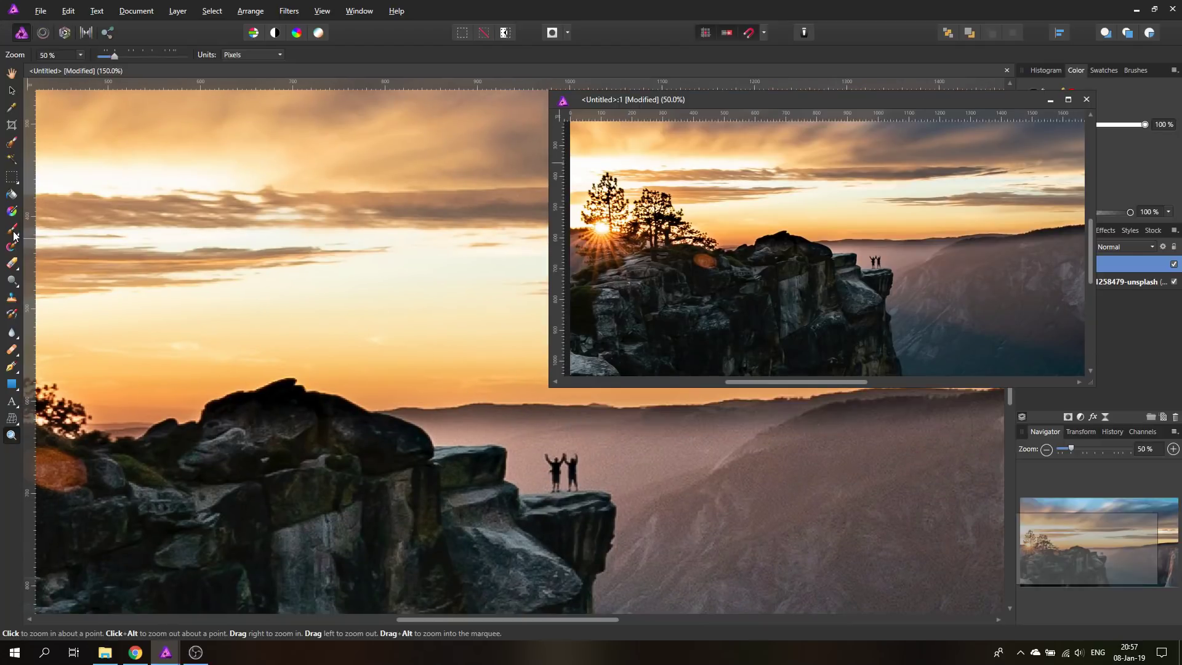
key("Tab")
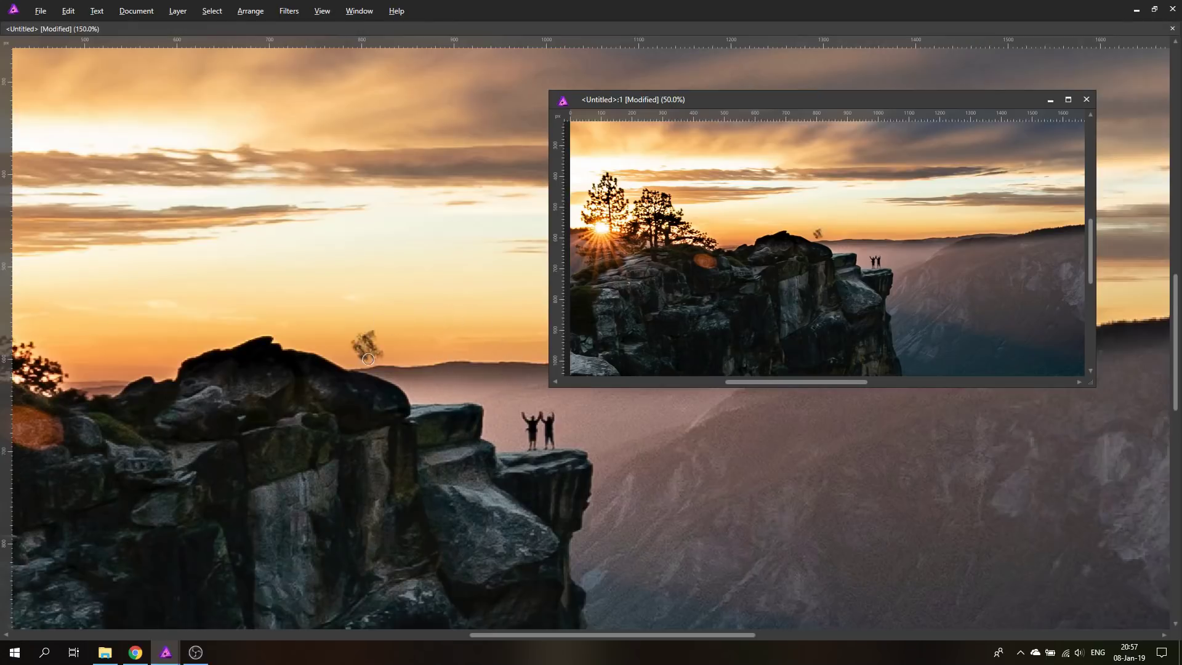
mouse_move(372, 365)
left_mouse_down()
mouse_move(448, 325)
mouse_move(268, 343)
mouse_move(305, 313)
mouse_move(333, 261)
mouse_move(321, 222)
mouse_move(333, 193)
mouse_move(318, 175)
mouse_move(331, 120)
mouse_move(337, 129)
left_mouse_up()
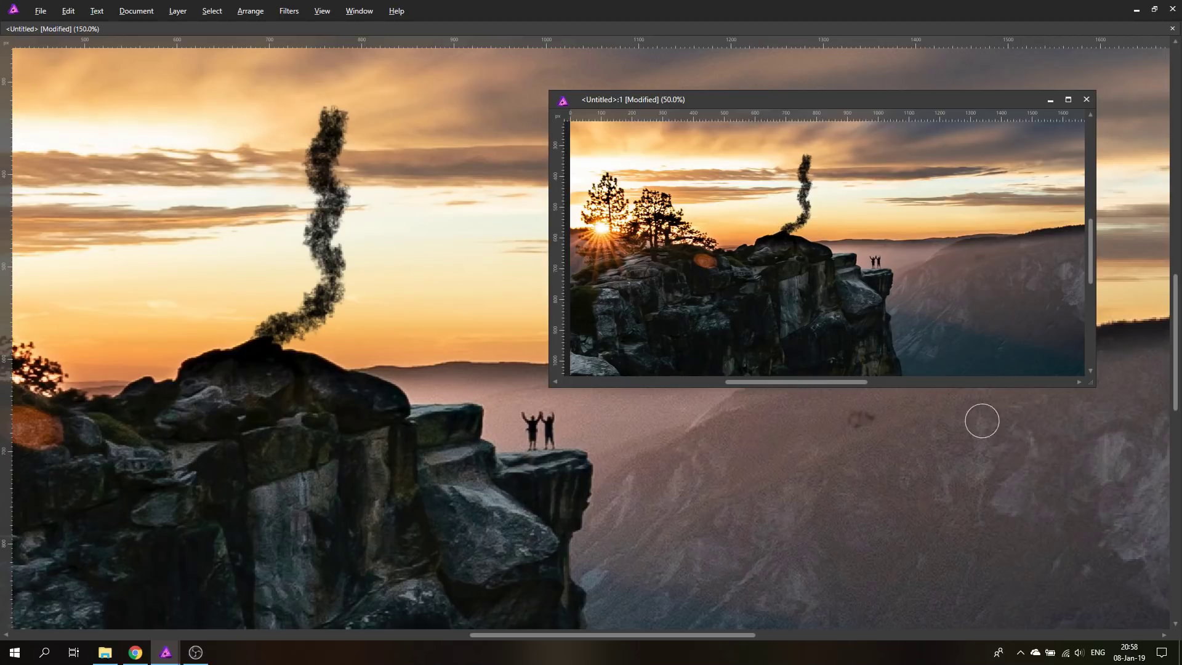
- Add a small smoke dab in the sky, restore the interface, and close the second view
mouse_move(1091, 383)
left_mouse_down()
mouse_move(1146, 442)
mouse_move(1162, 406)
left_mouse_up()
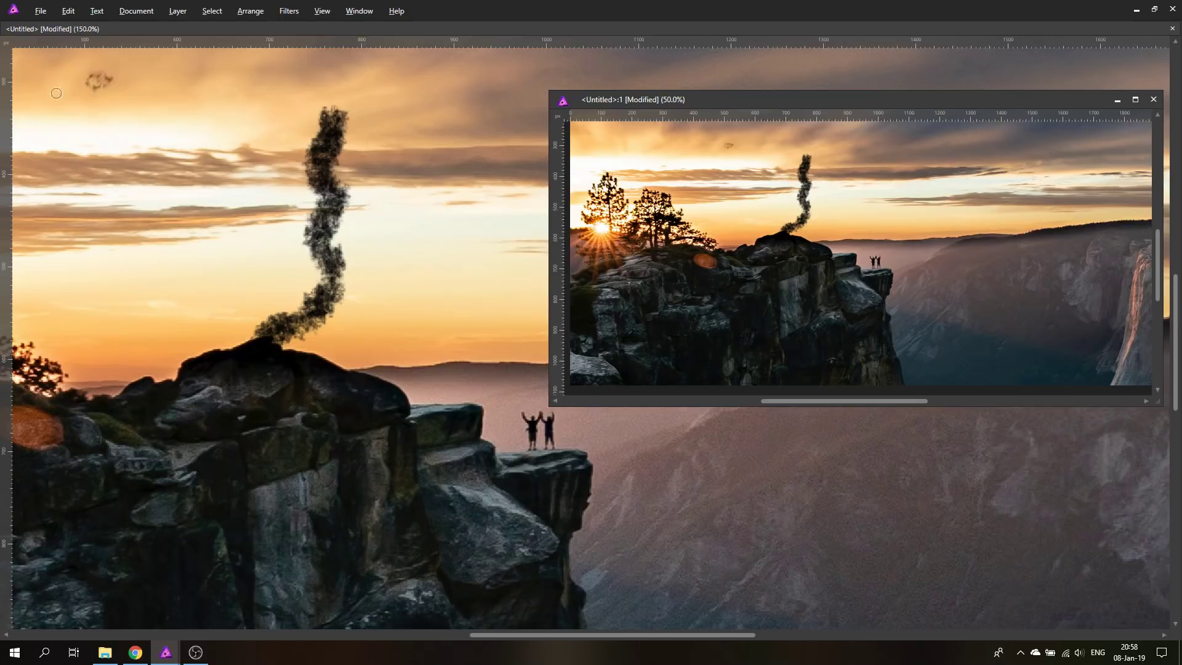
left_click(20, 50)
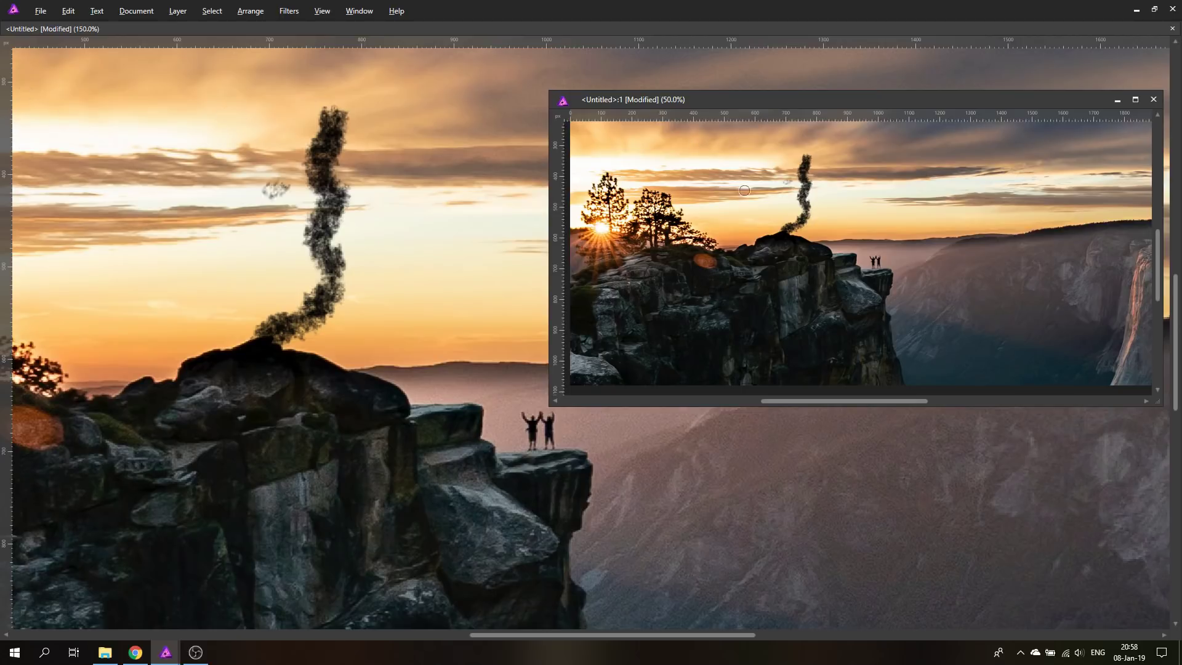
key("Tab")
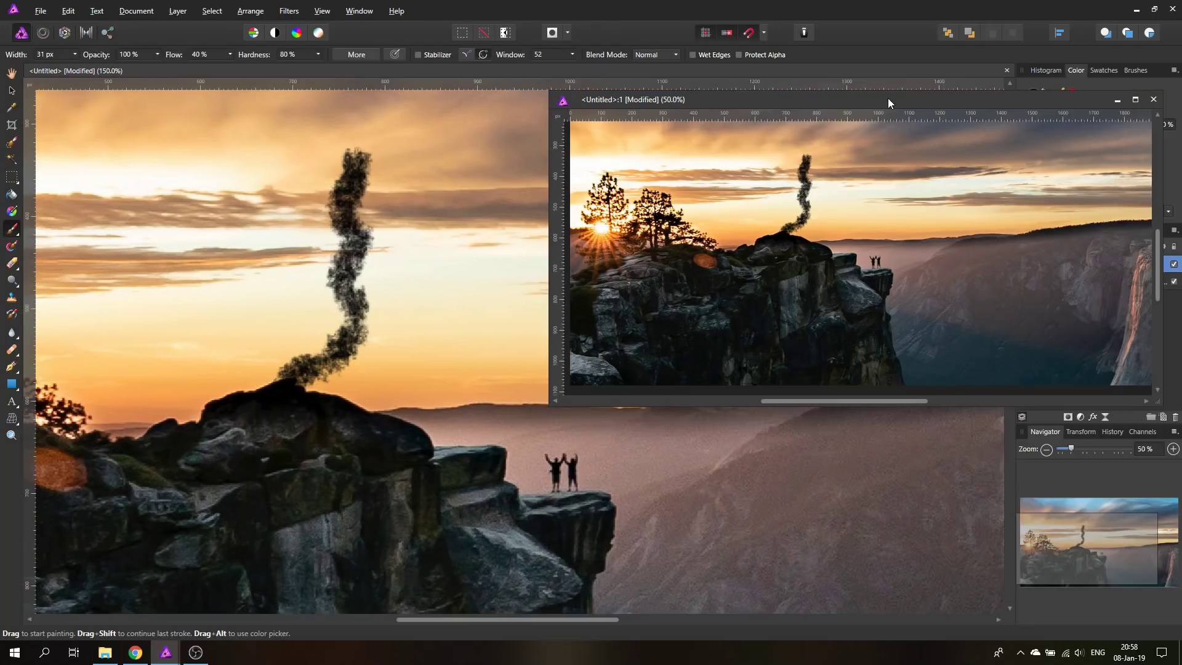
left_click_drag(888, 101, 625, 103)
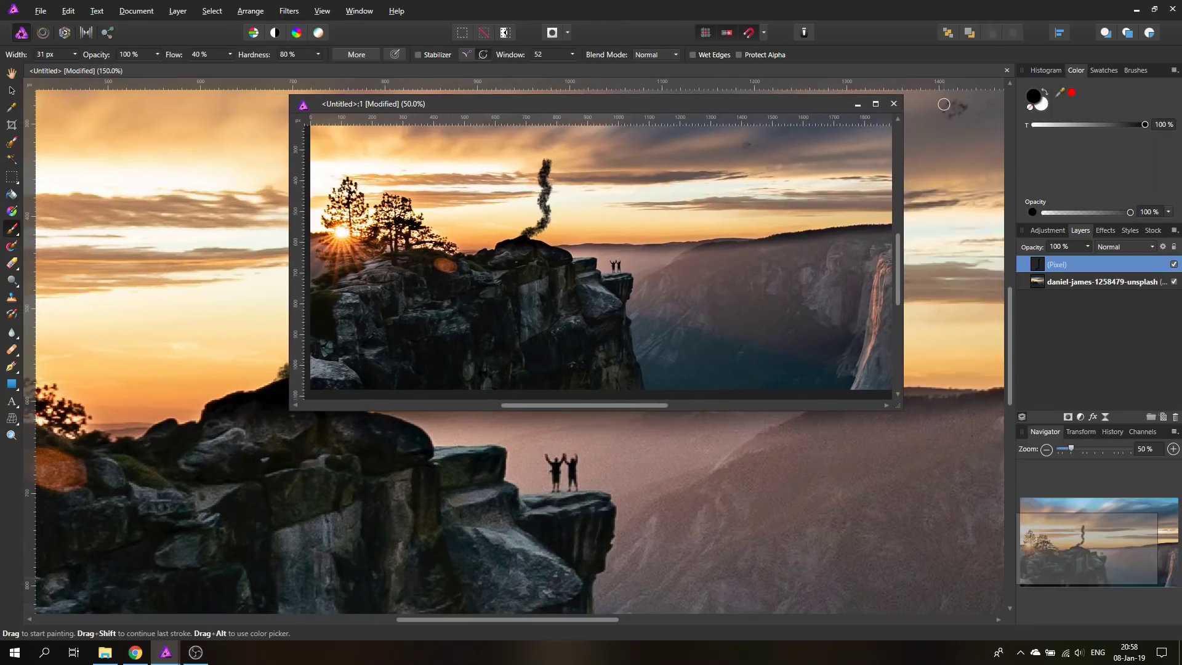
left_click(893, 106)
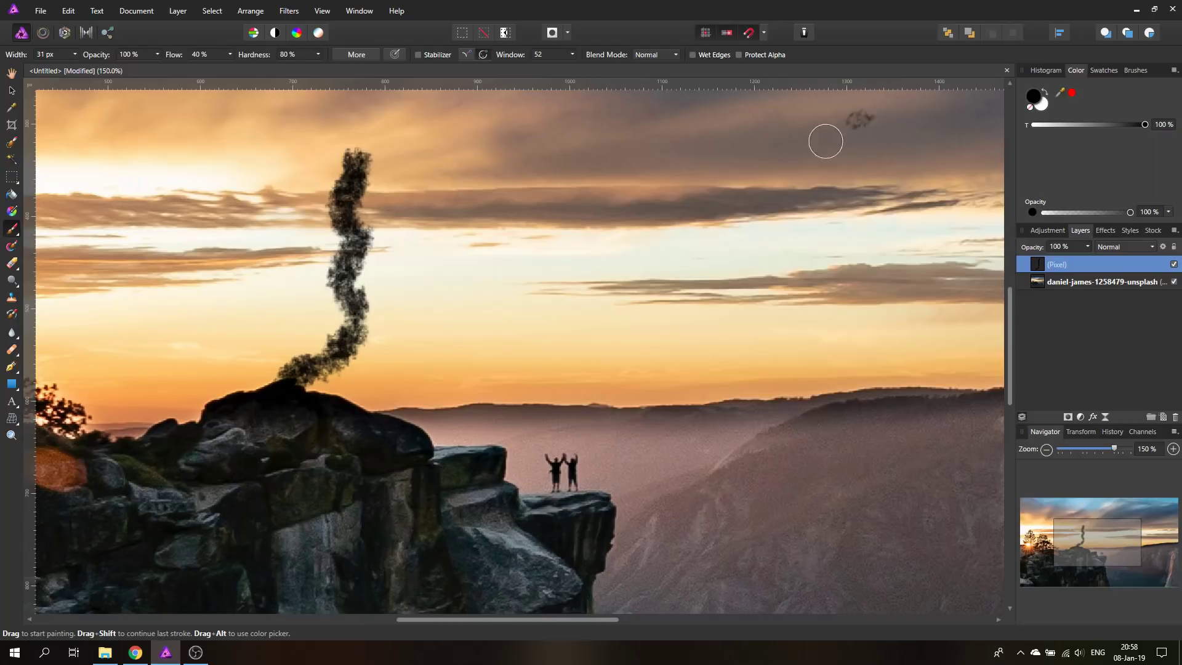